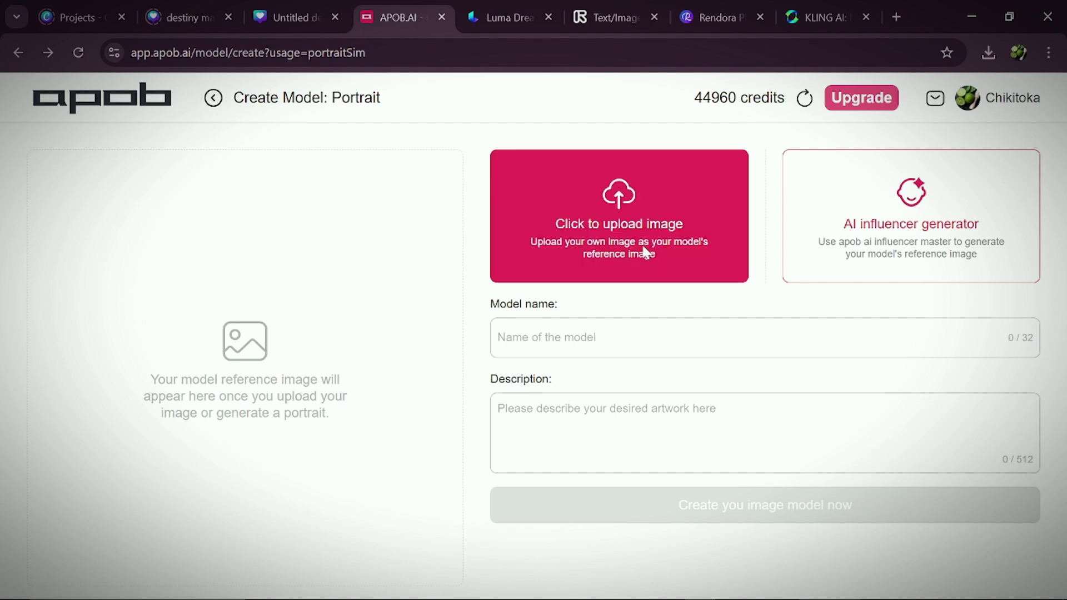
- Generate an AI influencer portrait from randomized generator settings and review the filled attributes
{"action": "left_click", "coordinate": [888, 195]}
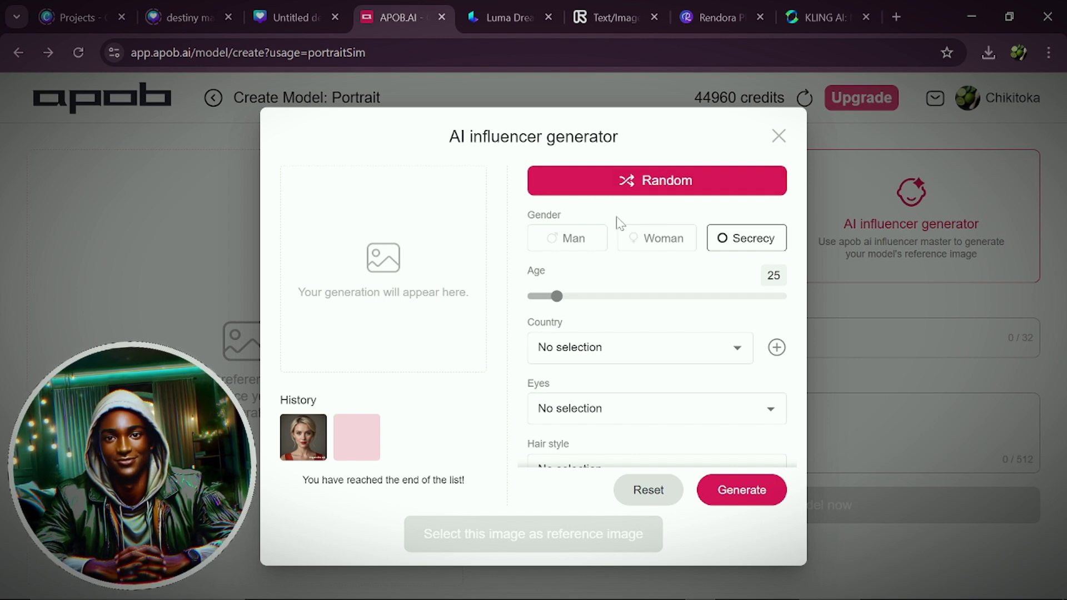
{"action": "left_click", "coordinate": [638, 187]}
{"action": "left_click", "coordinate": [728, 489]}
{"action": "scroll", "coordinate": [583, 369], "scroll_direction": "up", "scroll_amount": 2}
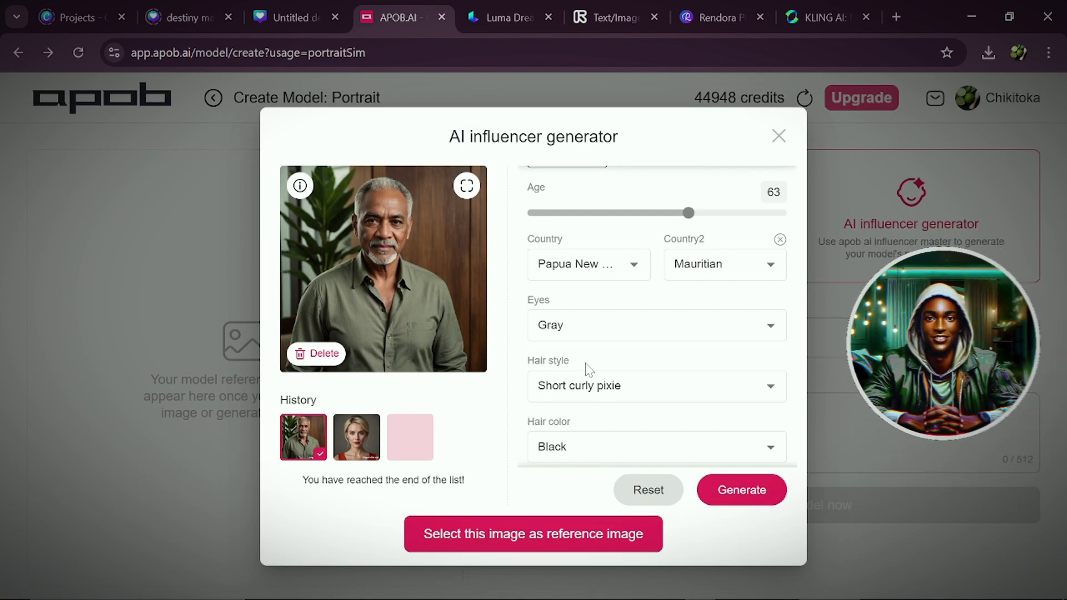
{"action": "scroll", "coordinate": [612, 352], "scroll_direction": "down", "scroll_amount": 2}
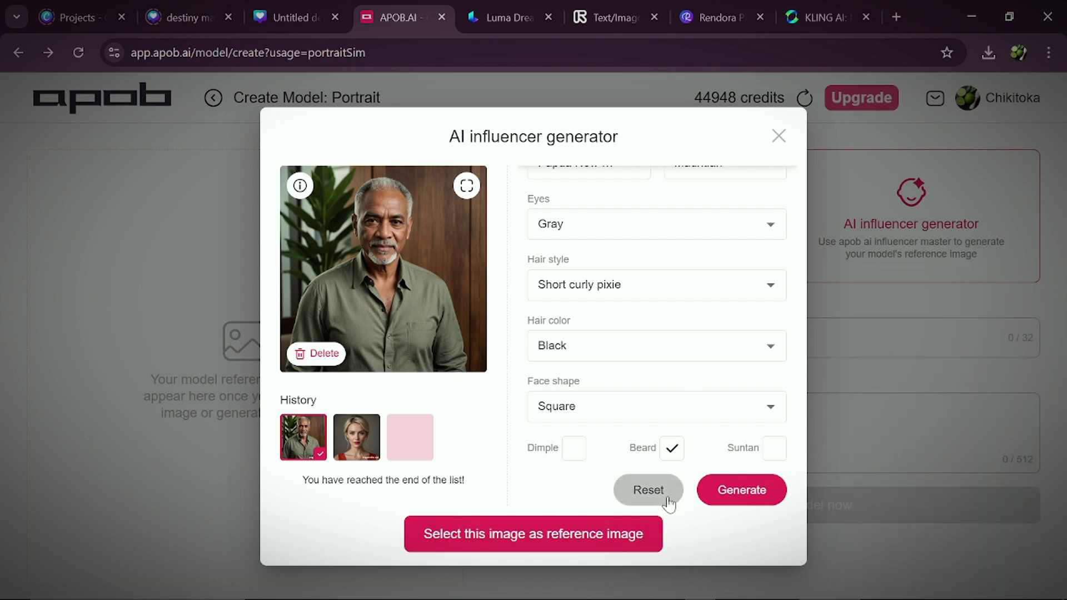
{"action": "scroll", "coordinate": [615, 367], "scroll_direction": "up", "scroll_amount": 3}
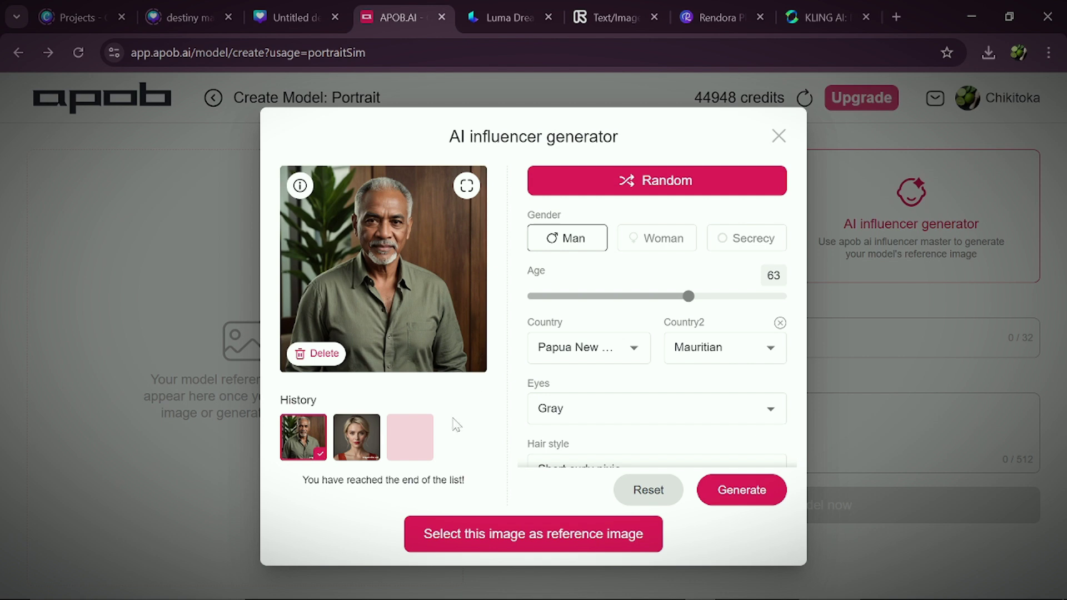
{"action": "scroll", "coordinate": [709, 433], "scroll_direction": "down", "scroll_amount": 3}
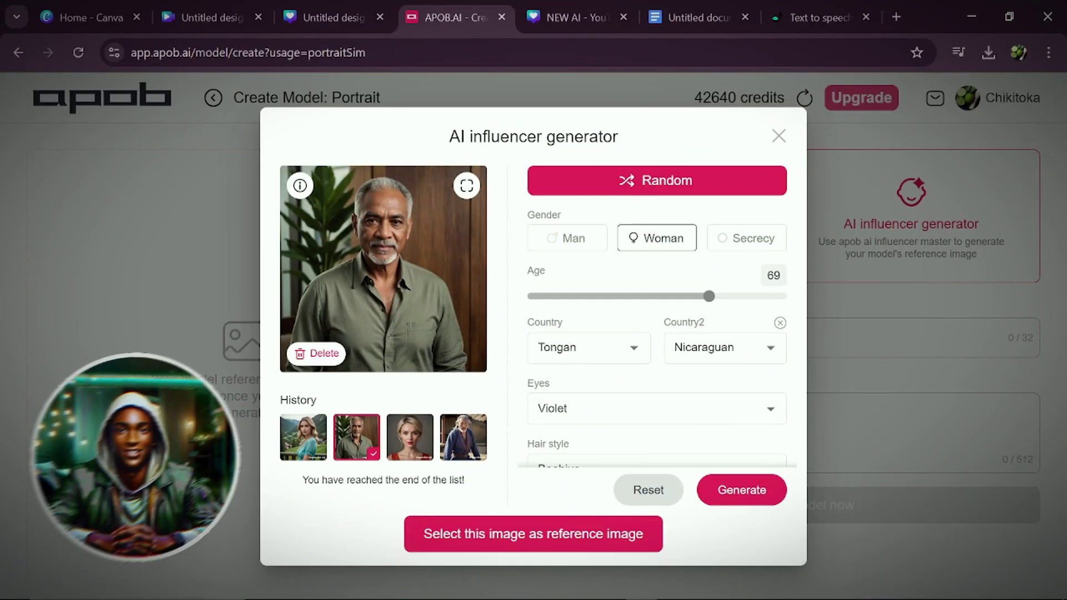
- Generate a new influencer portrait with Country set to Syrian and Hair style set to Bob
{"action": "left_click", "coordinate": [633, 349]}
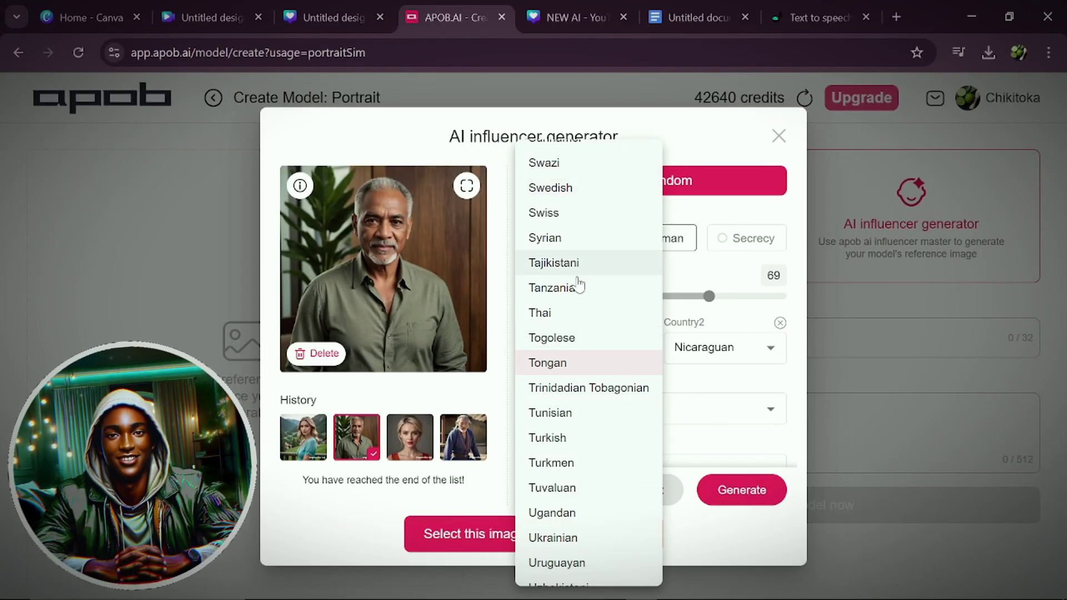
{"action": "left_click", "coordinate": [562, 239]}
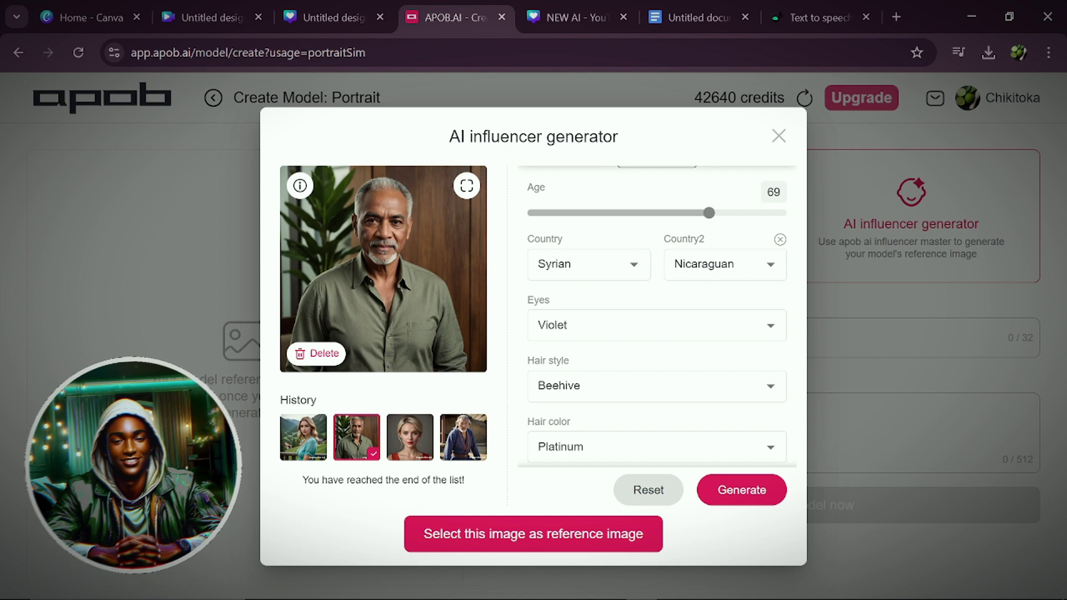
{"action": "scroll", "coordinate": [579, 333], "scroll_direction": "down", "scroll_amount": 2}
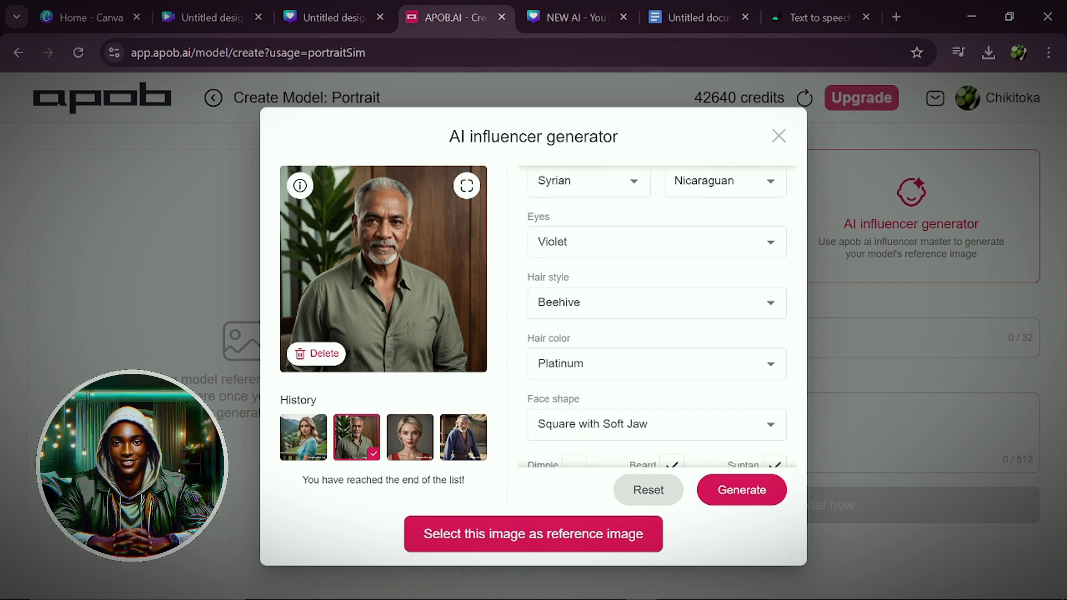
{"action": "left_click", "coordinate": [592, 310]}
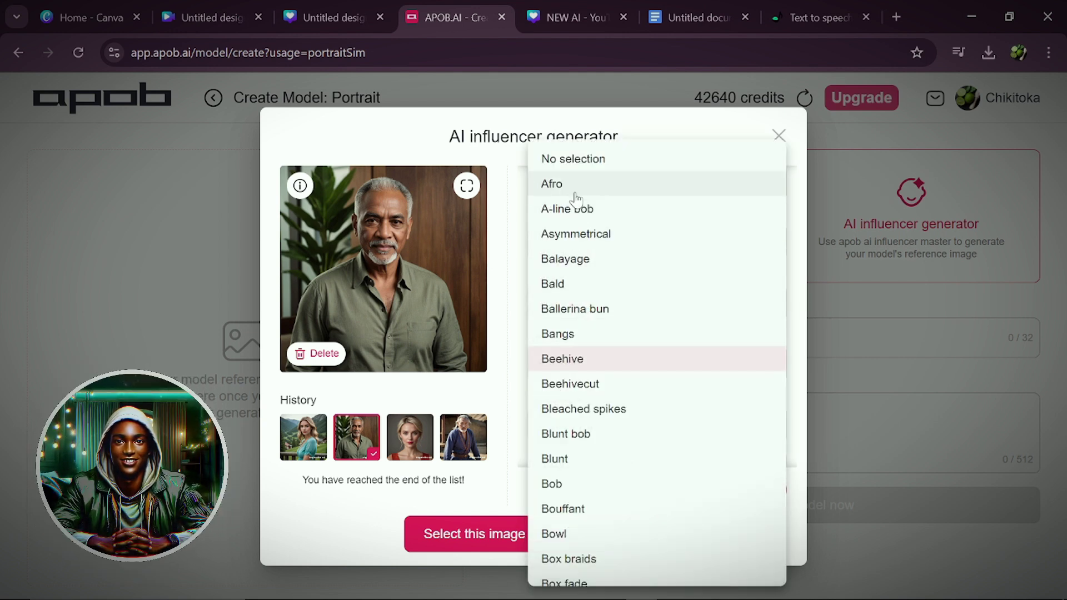
{"action": "left_click", "coordinate": [586, 486]}
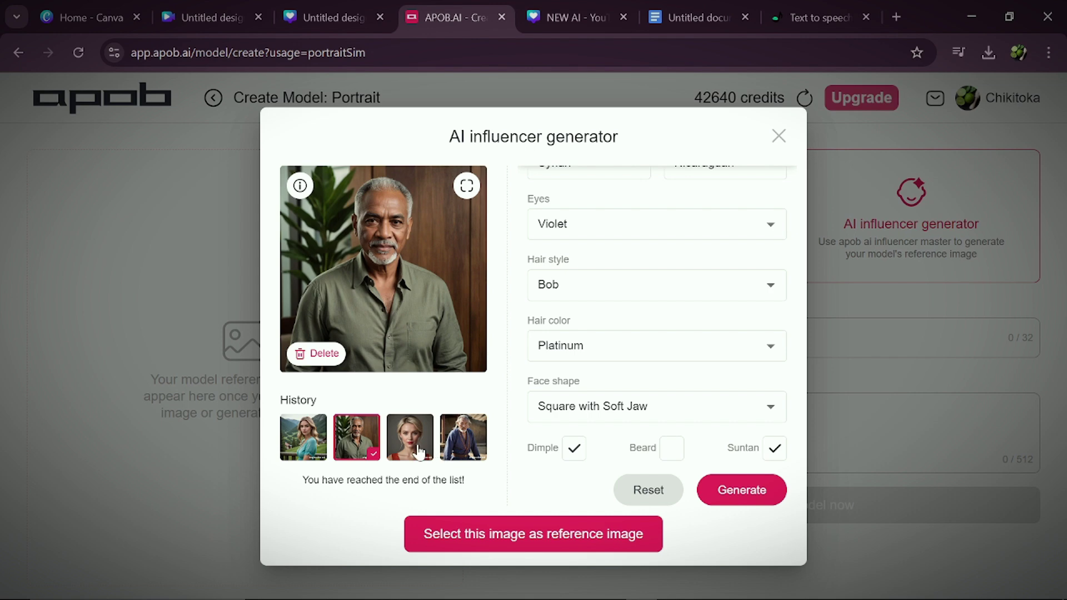
{"action": "left_click", "coordinate": [736, 490]}
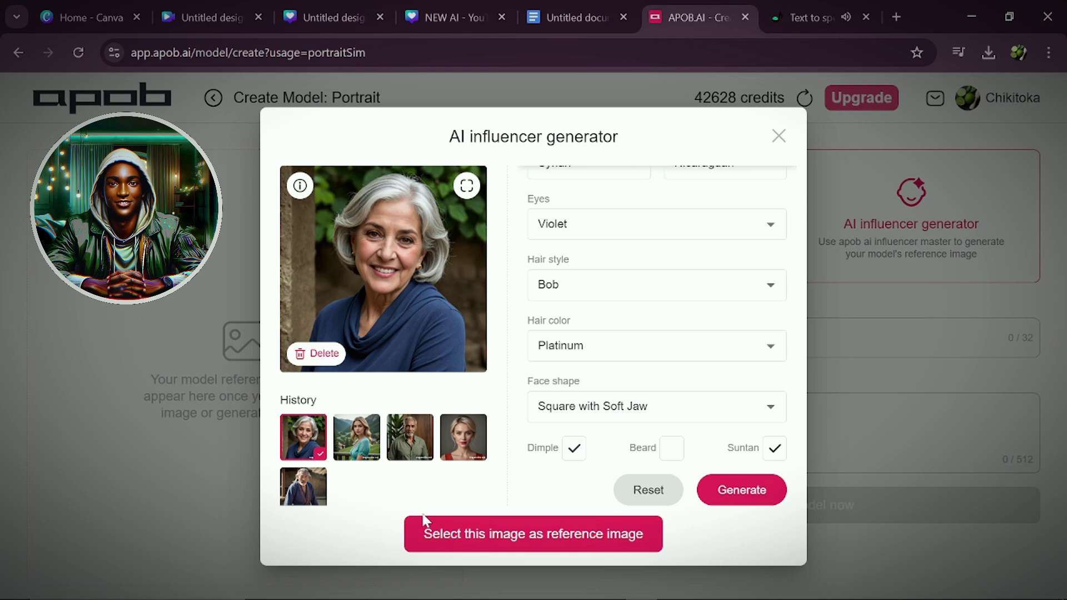
{"action": "scroll", "coordinate": [599, 322], "scroll_direction": "up", "scroll_amount": 3}
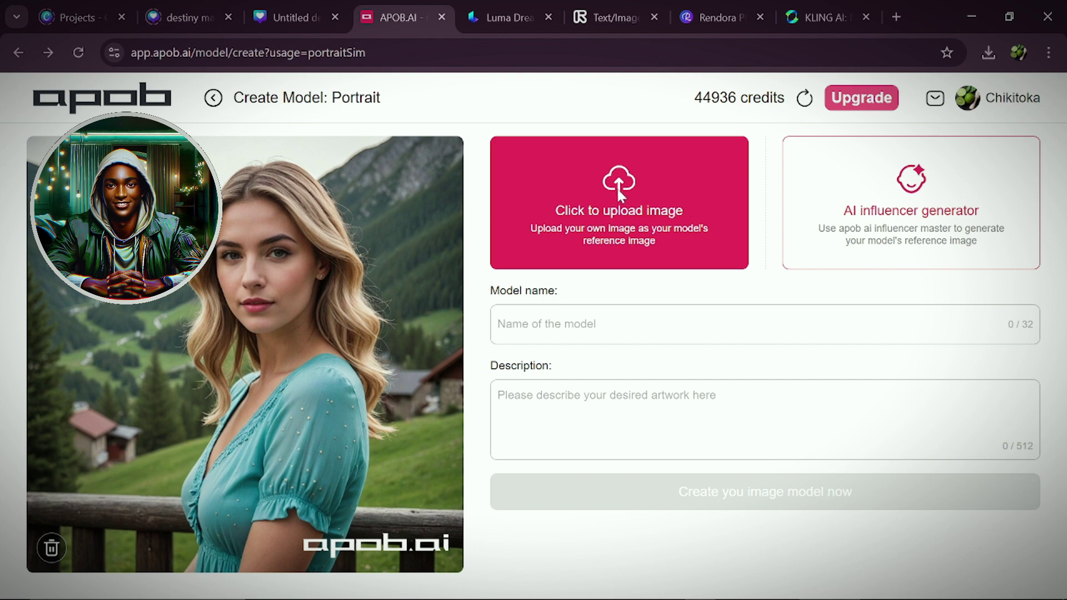
- Upload the brown-haired woman's photo, name the model 'Baby Betta', and start its description
{"action": "left_click", "coordinate": [623, 194]}
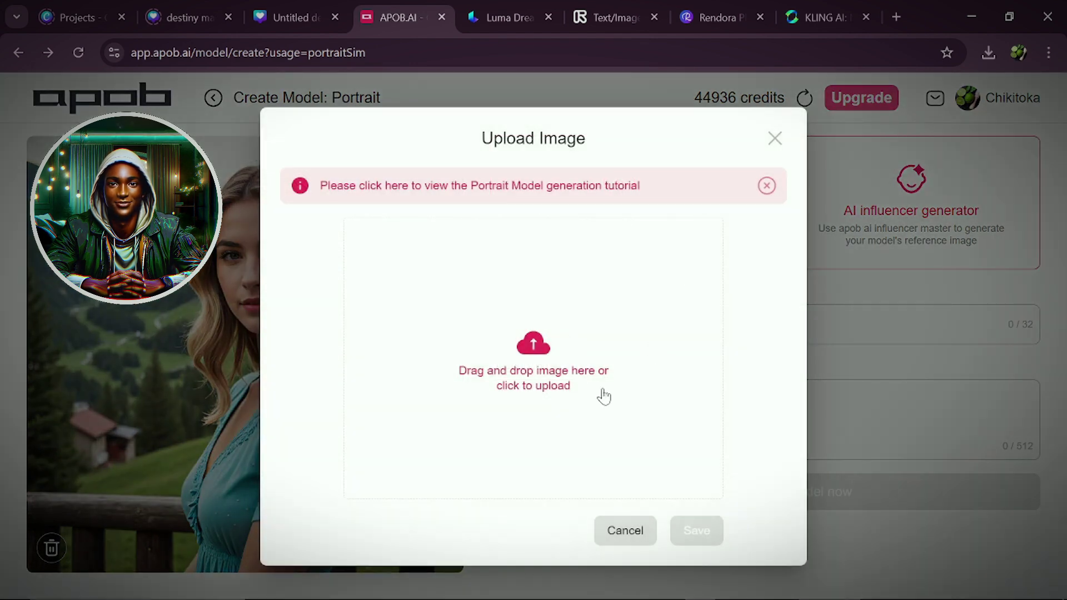
{"action": "left_click", "coordinate": [567, 370]}
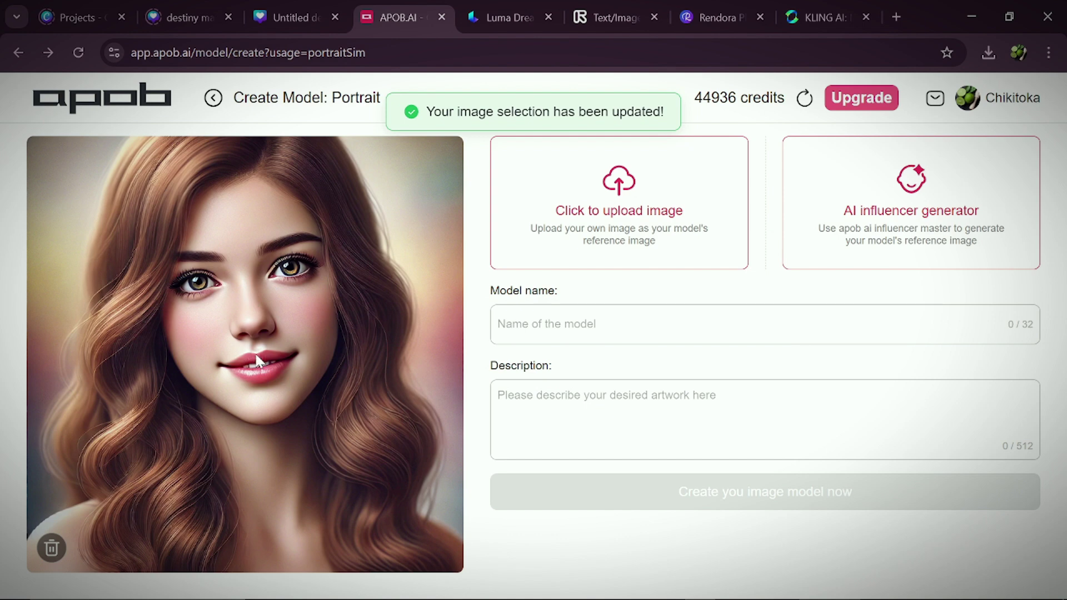
{"action": "type", "text": "Baby Betta"}
{"action": "key", "text": "Tab"}
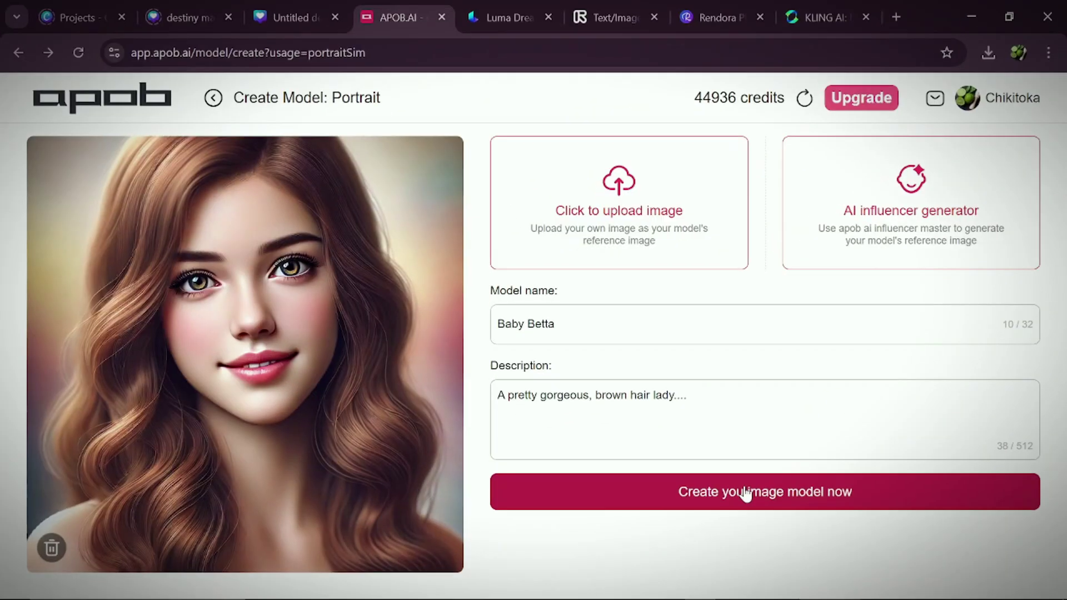
{"action": "left_click", "coordinate": [747, 489]}
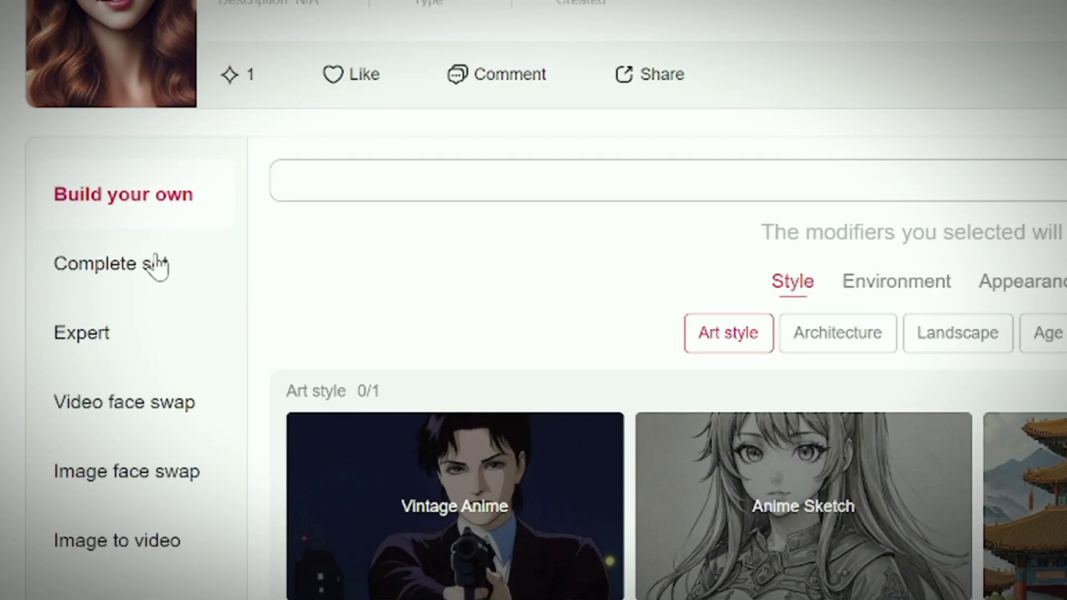
- Open Baby Betta's Complete set themes and browse the Travel presets, including Turkey
{"action": "left_click", "coordinate": [157, 257]}
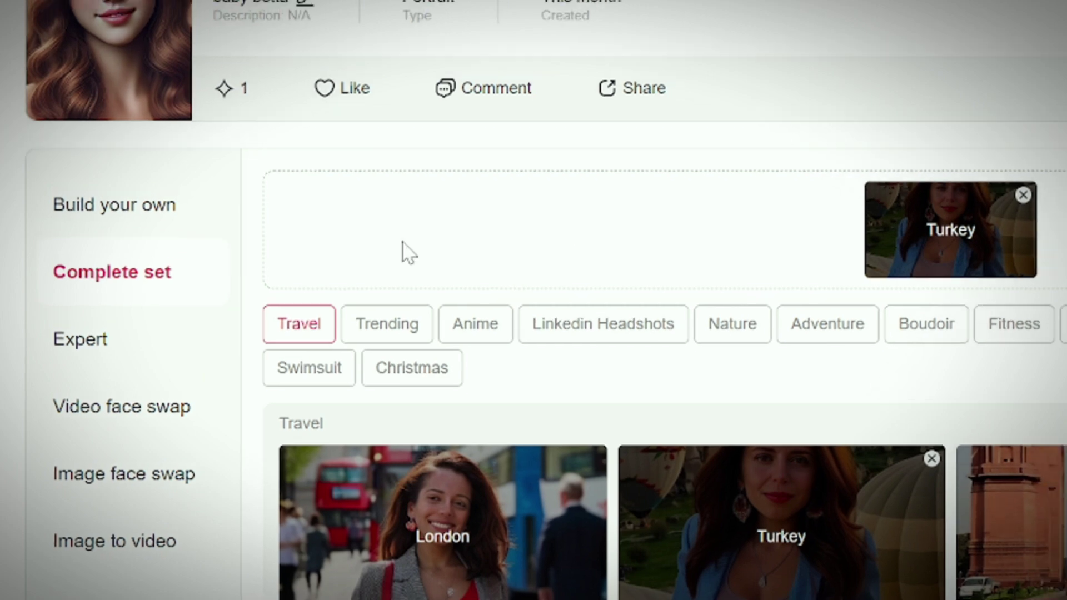
{"action": "scroll", "coordinate": [240, 384], "scroll_direction": "down", "scroll_amount": 5}
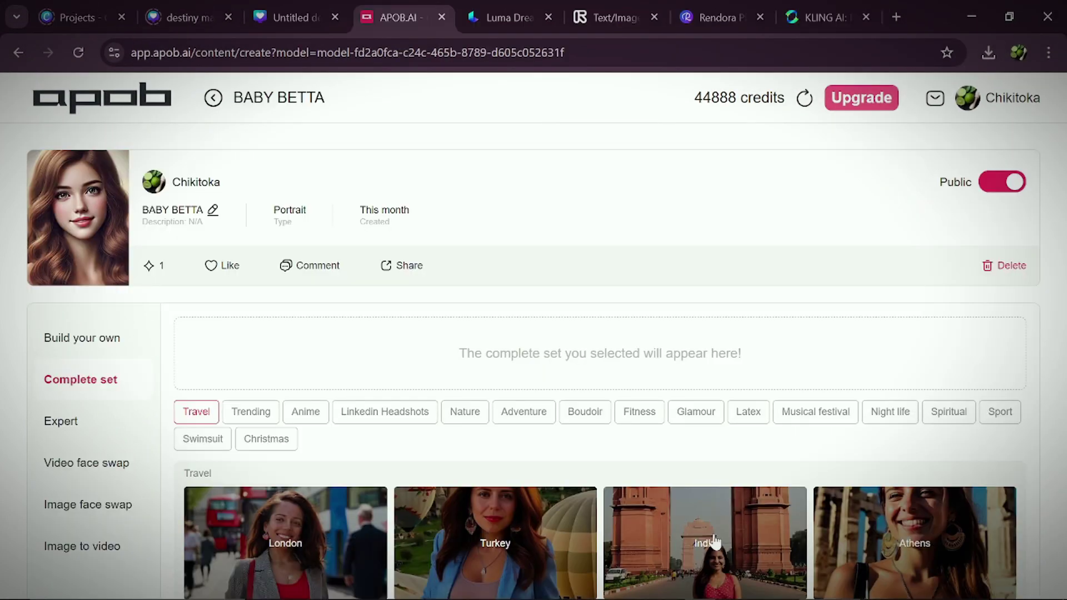
{"action": "scroll", "coordinate": [715, 542], "scroll_direction": "down", "scroll_amount": 1}
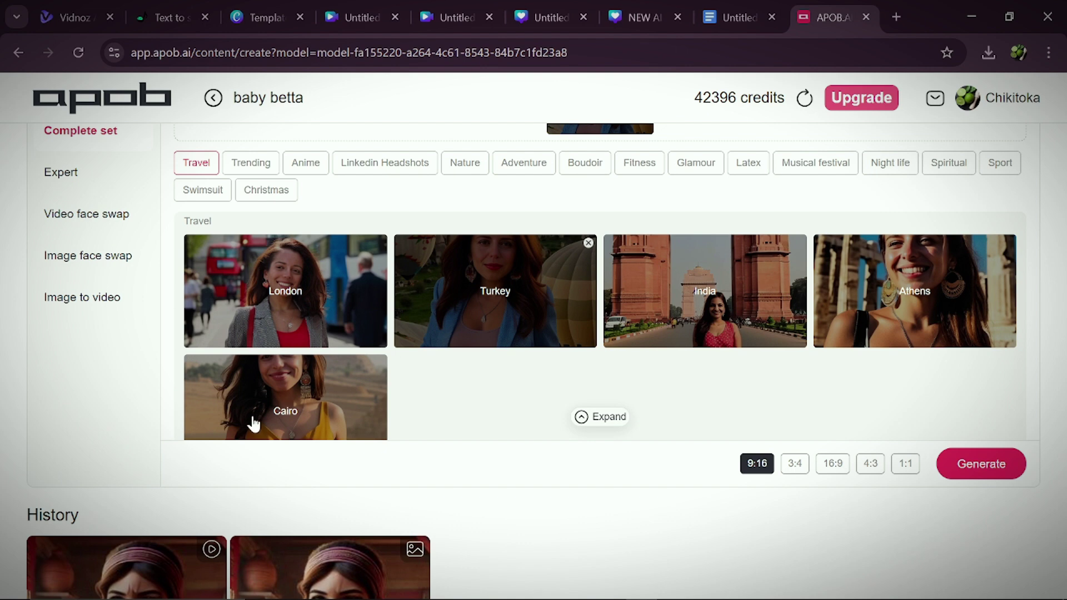
{"action": "scroll", "coordinate": [486, 262], "scroll_direction": "up", "scroll_amount": 1}
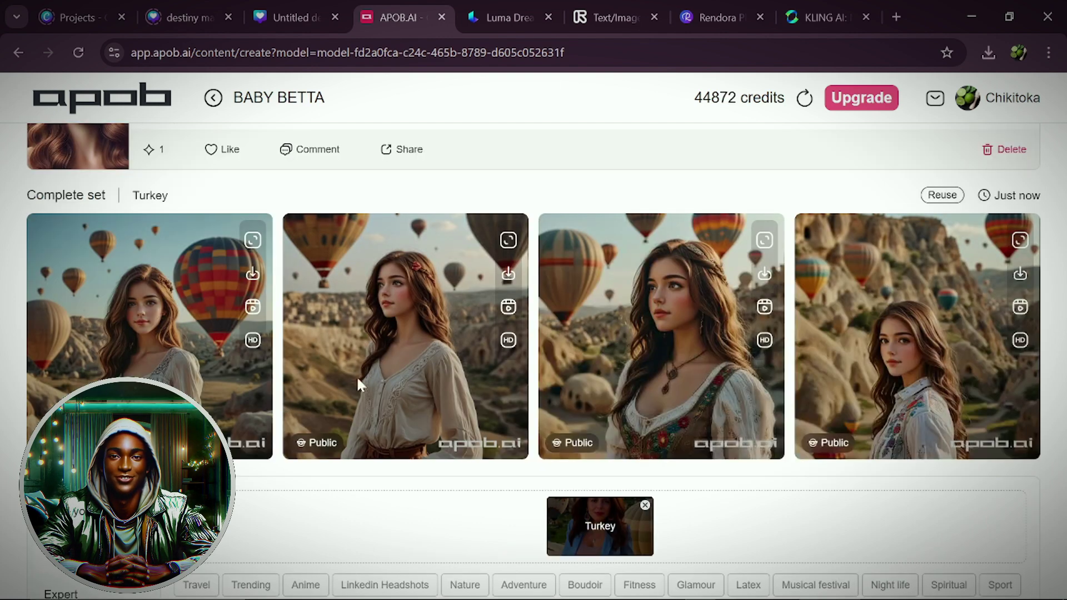
{"action": "scroll", "coordinate": [199, 314], "scroll_direction": "up", "scroll_amount": 1}
{"action": "scroll", "coordinate": [445, 382], "scroll_direction": "down", "scroll_amount": 1}
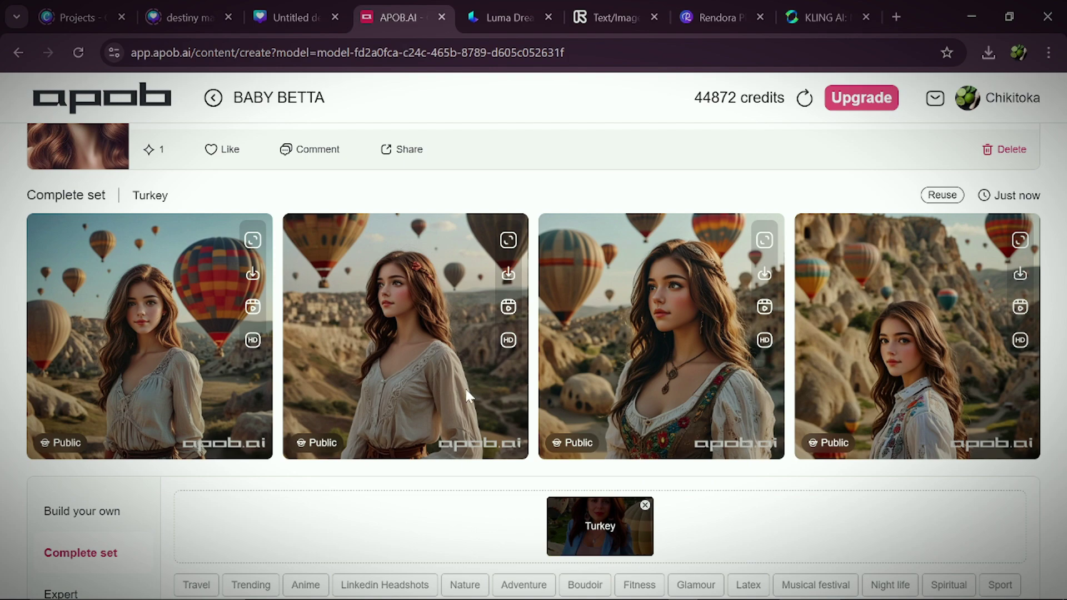
{"action": "scroll", "coordinate": [283, 361], "scroll_direction": "up", "scroll_amount": 1}
{"action": "scroll", "coordinate": [186, 334], "scroll_direction": "down", "scroll_amount": 1}
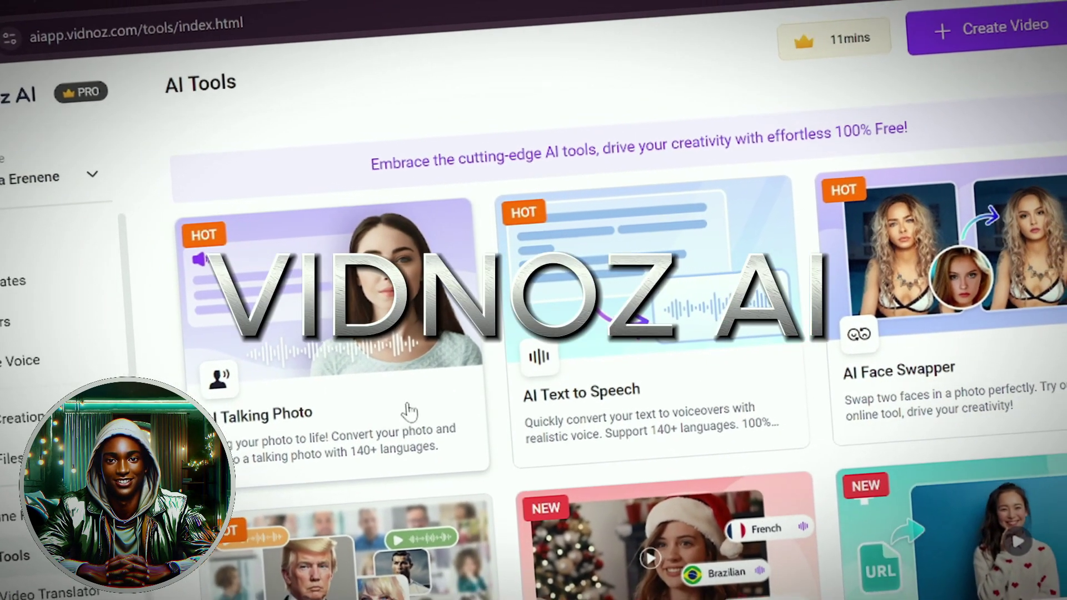
{"action": "scroll", "coordinate": [557, 396], "scroll_direction": "down", "scroll_amount": 5}
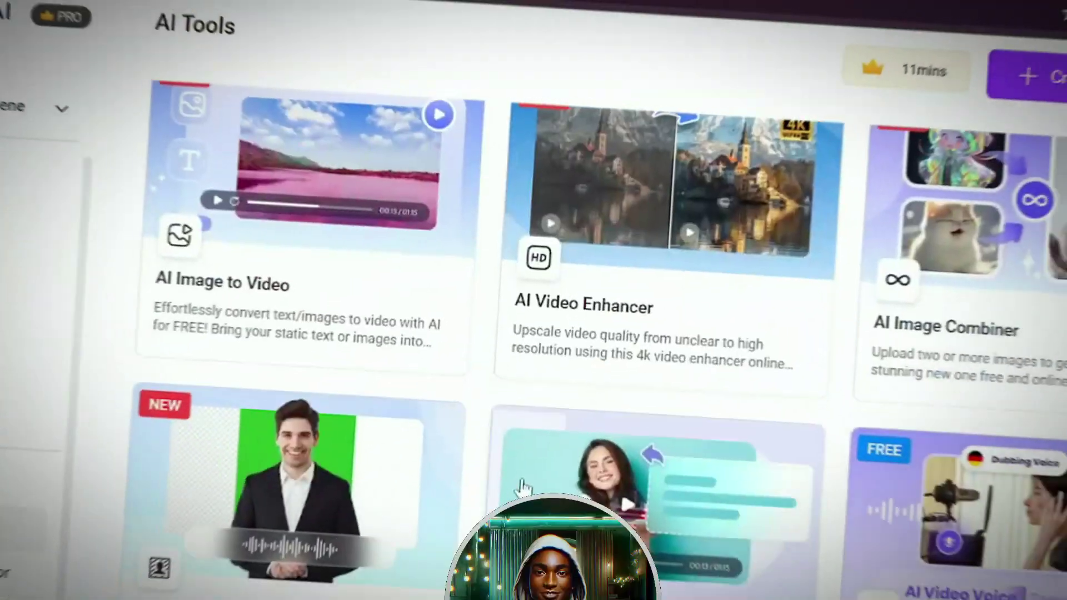
{"action": "scroll", "coordinate": [522, 488], "scroll_direction": "up", "scroll_amount": 5}
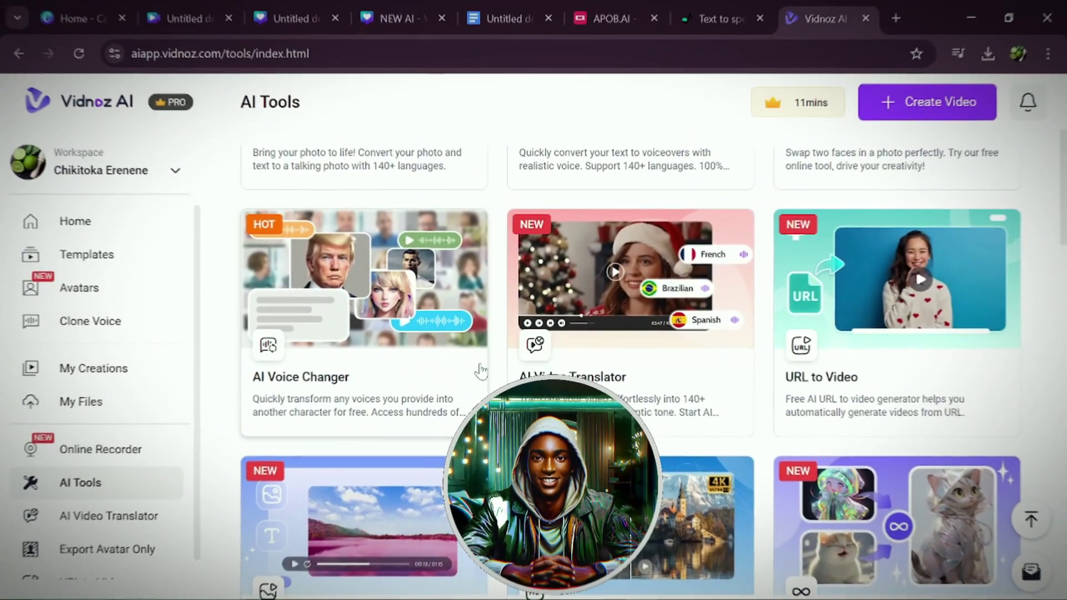
{"action": "scroll", "coordinate": [429, 379], "scroll_direction": "down", "scroll_amount": 3}
{"action": "scroll", "coordinate": [429, 379], "scroll_direction": "up", "scroll_amount": 3}
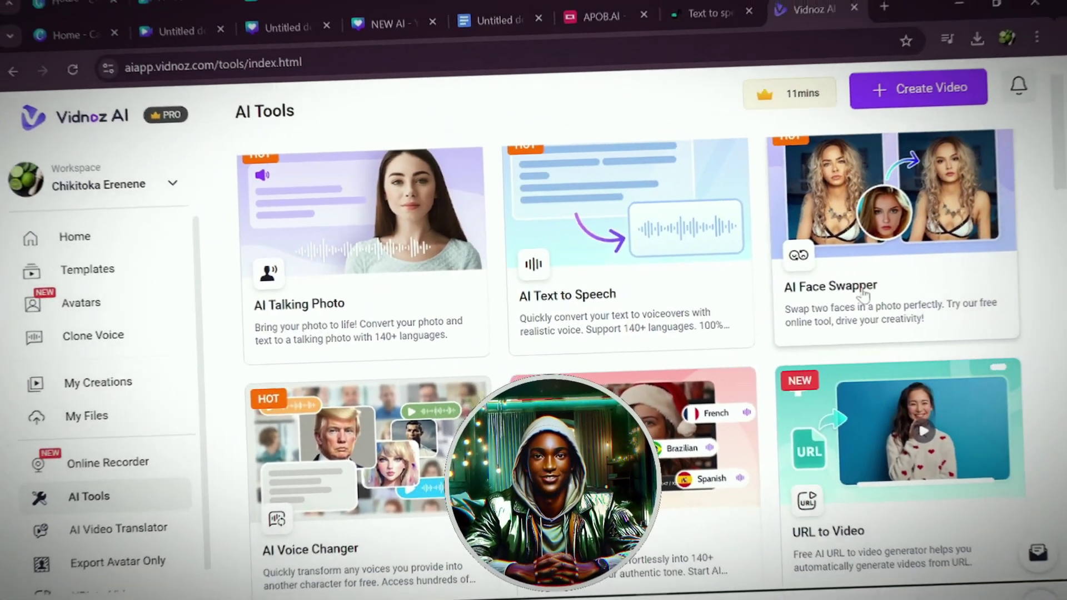
{"action": "scroll", "coordinate": [863, 294], "scroll_direction": "down", "scroll_amount": 3}
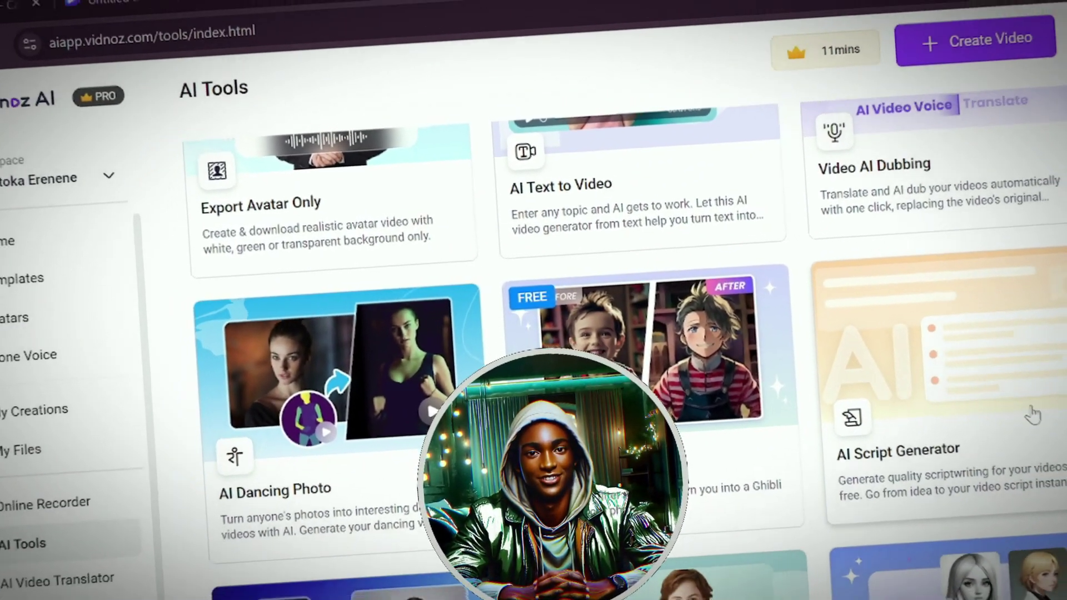
{"action": "scroll", "coordinate": [611, 333], "scroll_direction": "down", "scroll_amount": 4}
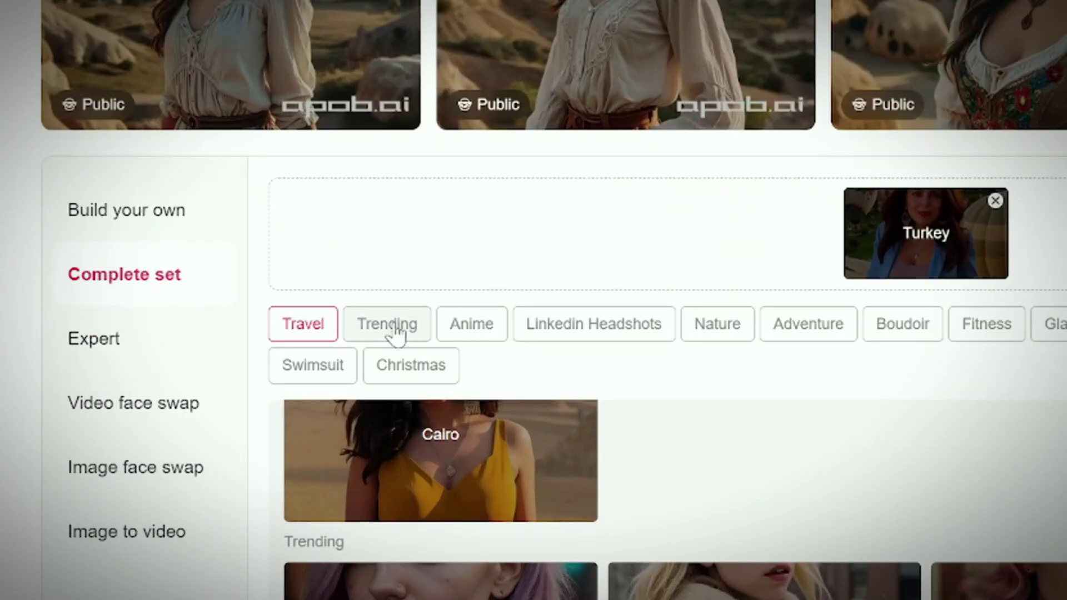
- Generate the Trending Winter Outlook photo set at a 16:9 aspect ratio
{"action": "left_click", "coordinate": [387, 323]}
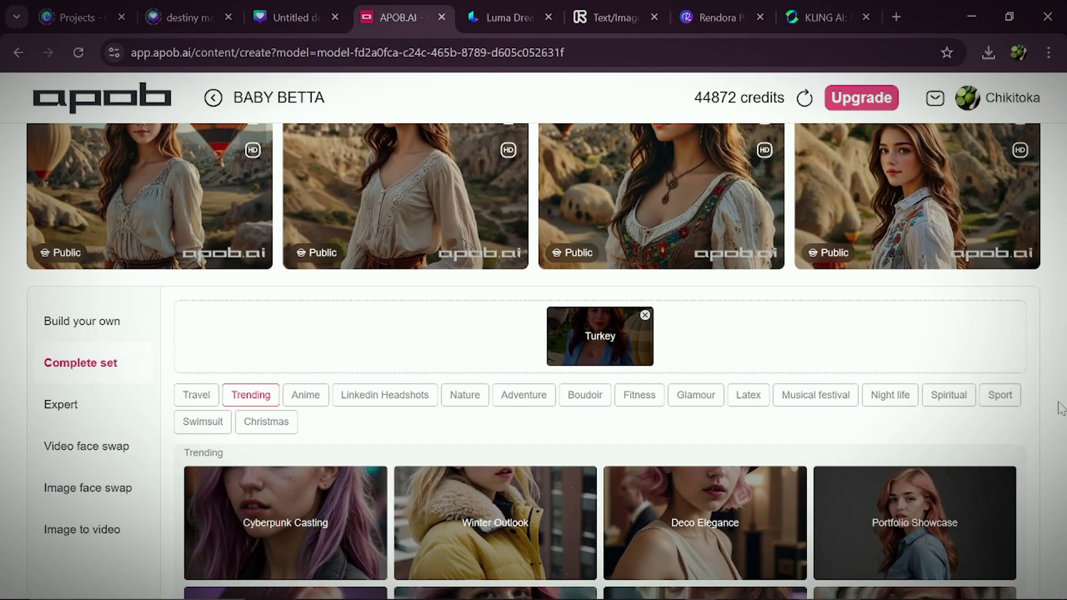
{"action": "scroll", "coordinate": [1057, 407], "scroll_direction": "down", "scroll_amount": 5}
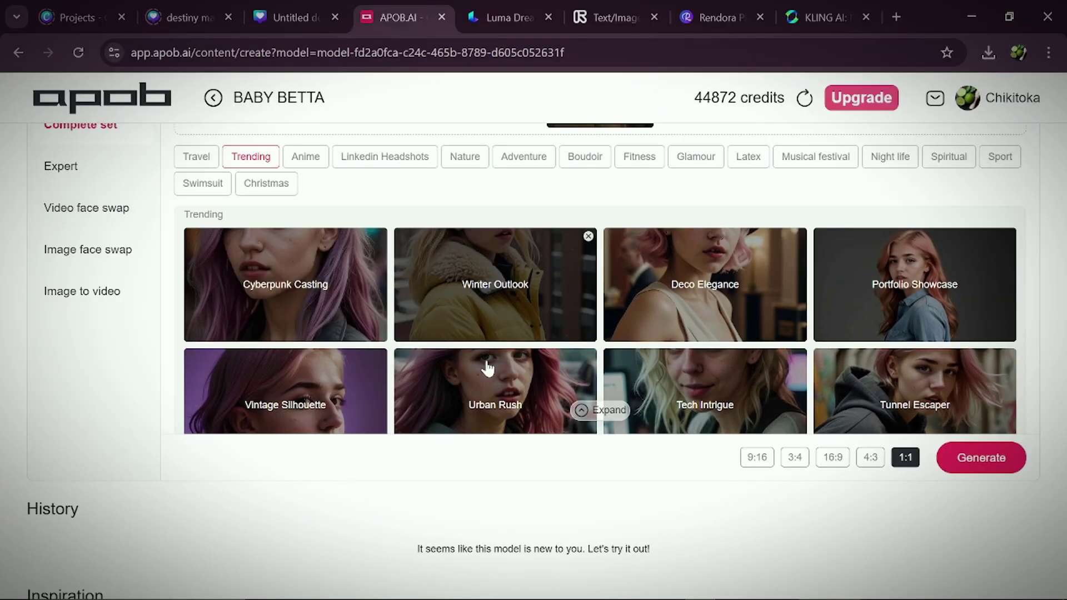
{"action": "scroll", "coordinate": [494, 351], "scroll_direction": "down", "scroll_amount": 5}
{"action": "left_click", "coordinate": [832, 458]}
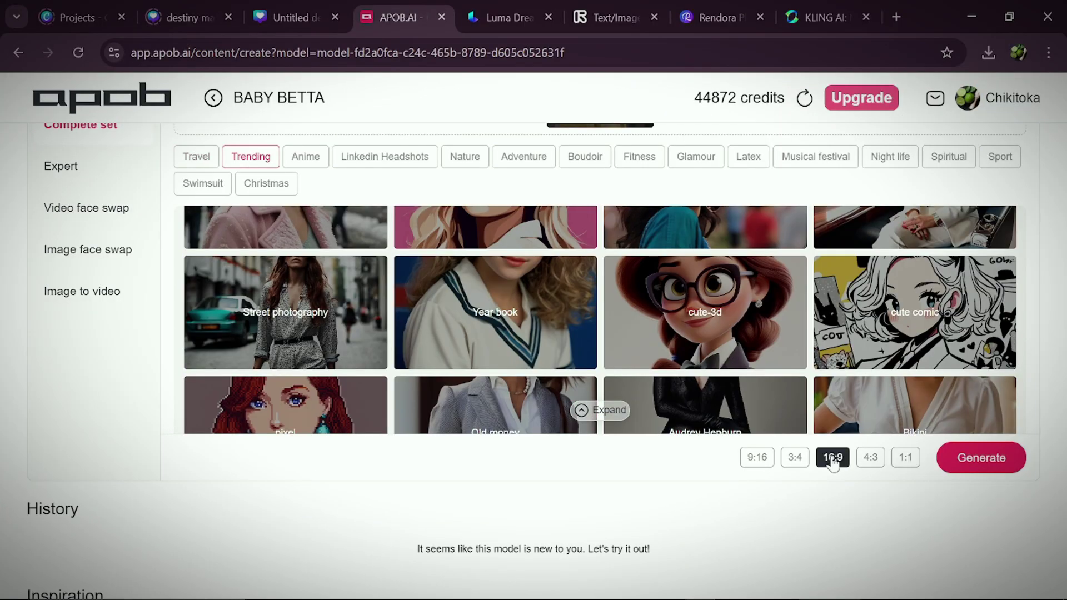
{"action": "left_click", "coordinate": [971, 464]}
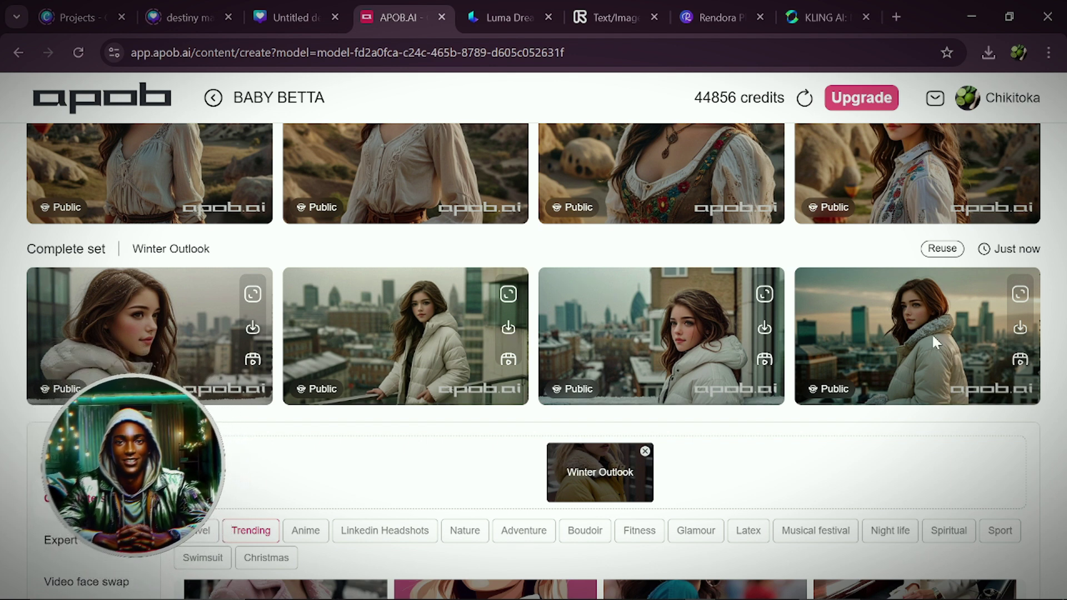
{"action": "scroll", "coordinate": [225, 349], "scroll_direction": "down", "scroll_amount": 3}
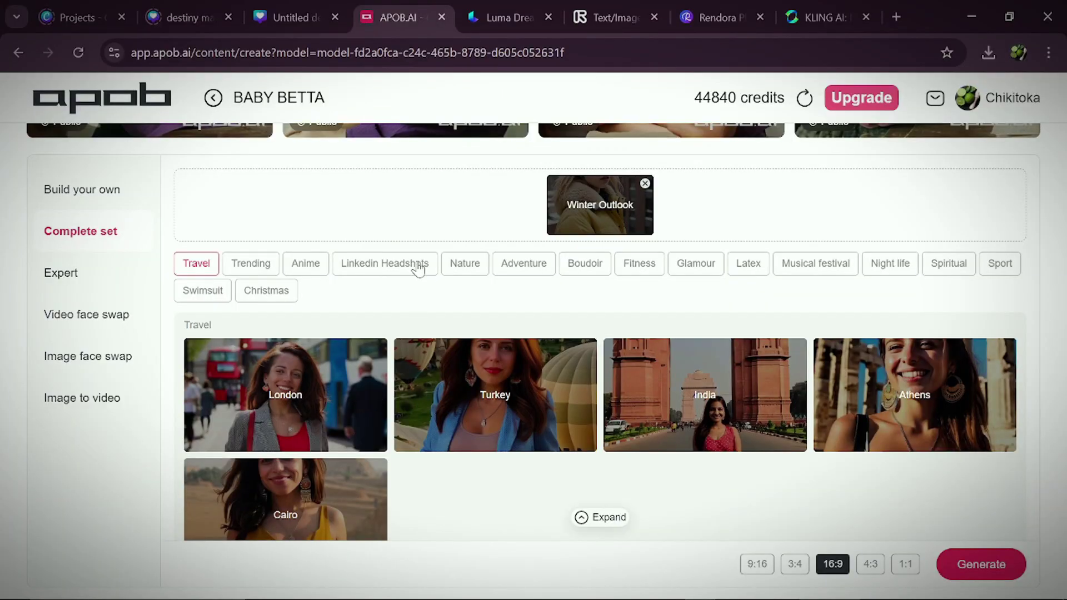
- In Expert mode, generate 1:1 images from the pasted purple-jacket room prompt
{"action": "left_click", "coordinate": [67, 282]}
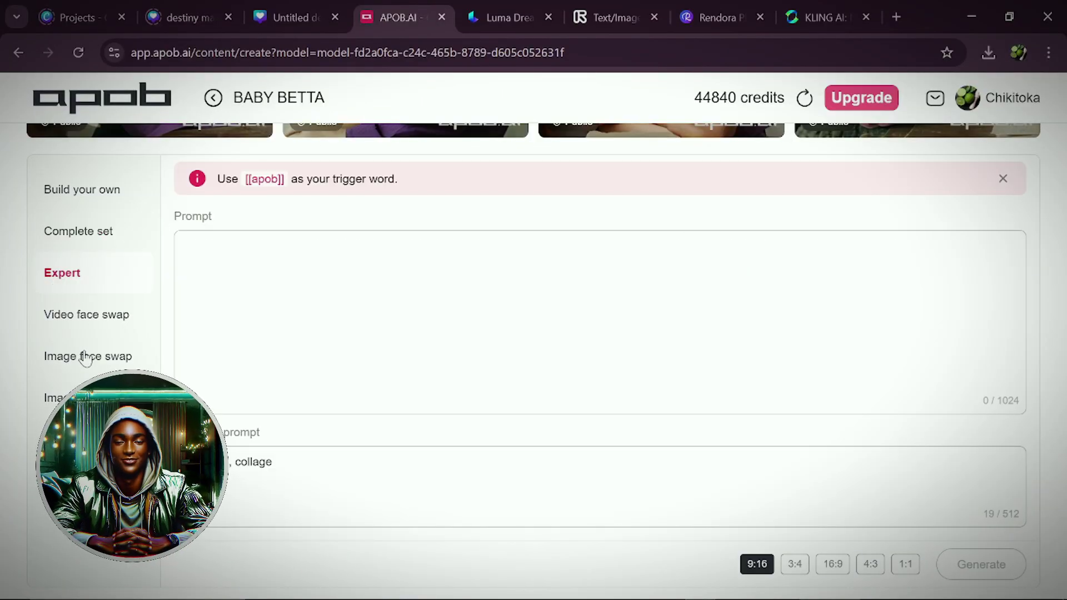
{"action": "type", "text": "A realistic model seated in a room, she is wearing a purple jacket"}
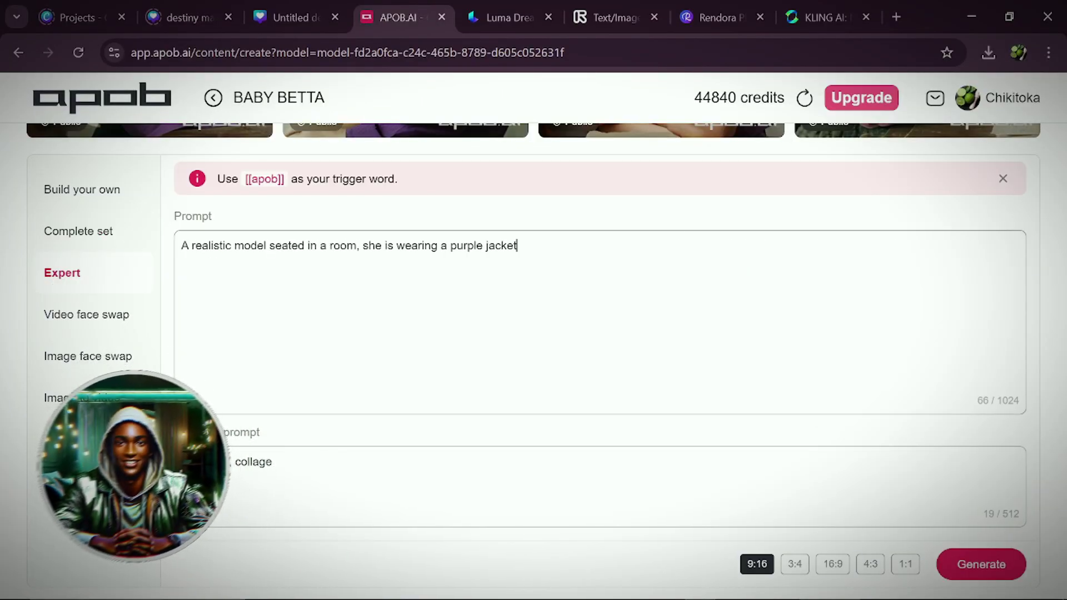
{"action": "left_click", "coordinate": [905, 564]}
{"action": "left_click", "coordinate": [969, 565]}
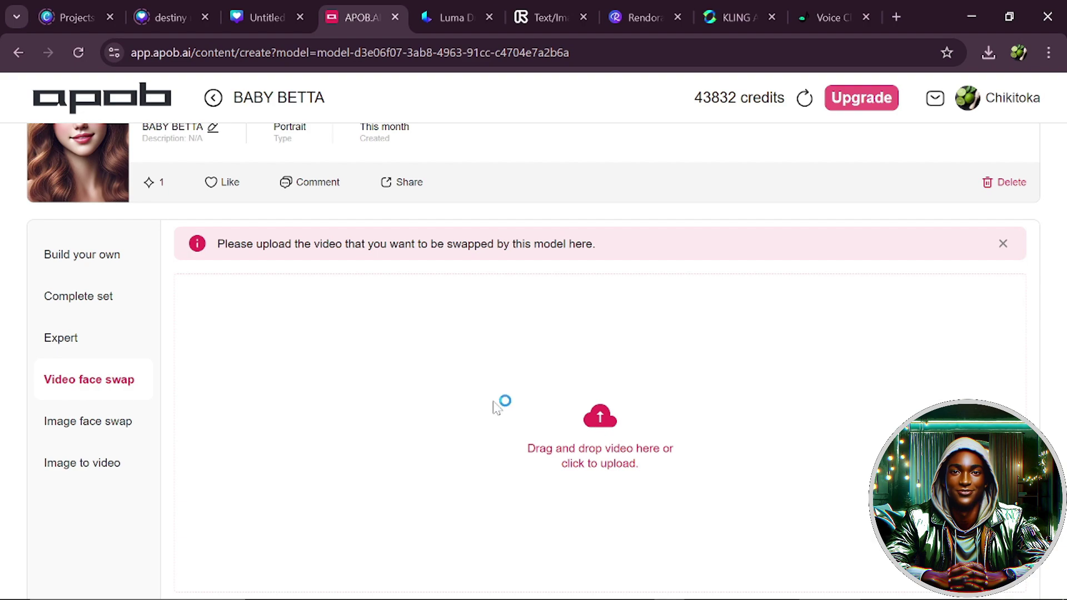
- Face-swap Baby Betta into the animated village-woman video and open the finished clip
{"action": "key", "text": "Escape"}
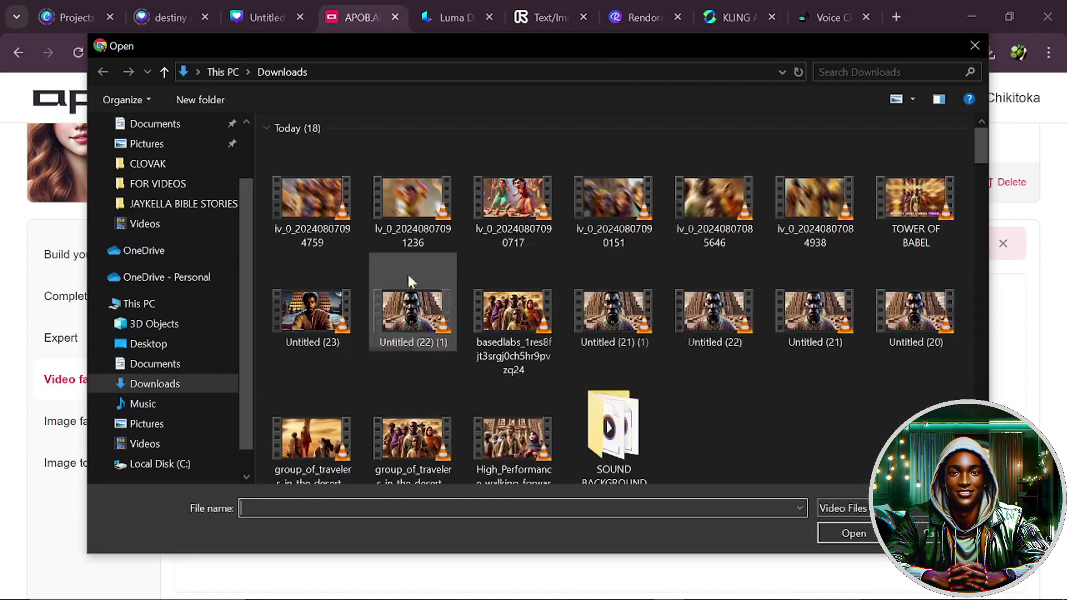
{"action": "scroll", "coordinate": [389, 300], "scroll_direction": "down", "scroll_amount": 5}
{"action": "double_click", "coordinate": [414, 398]}
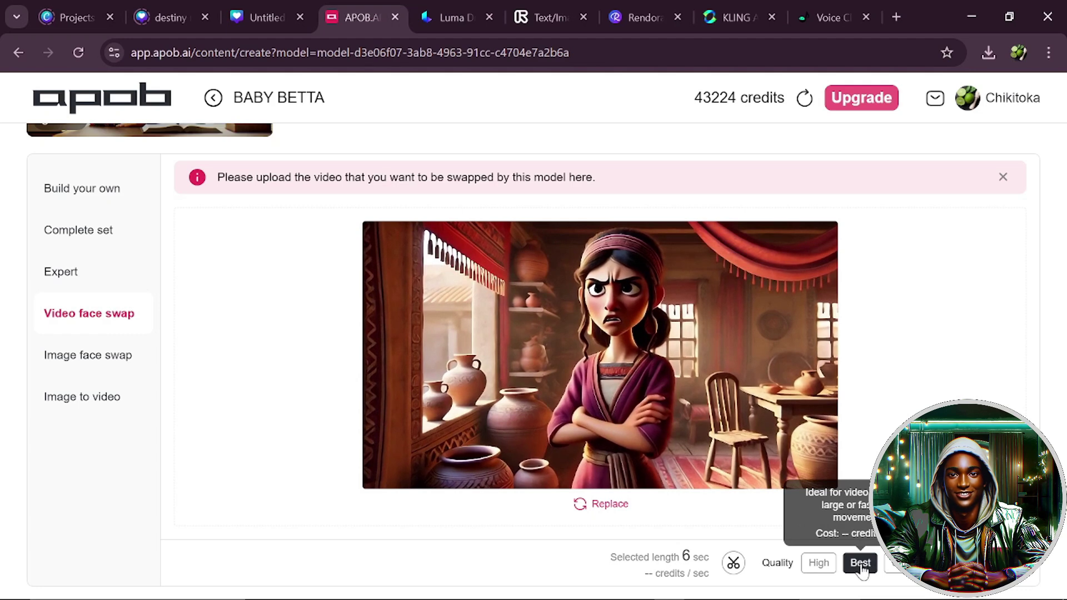
{"action": "left_click", "coordinate": [904, 563]}
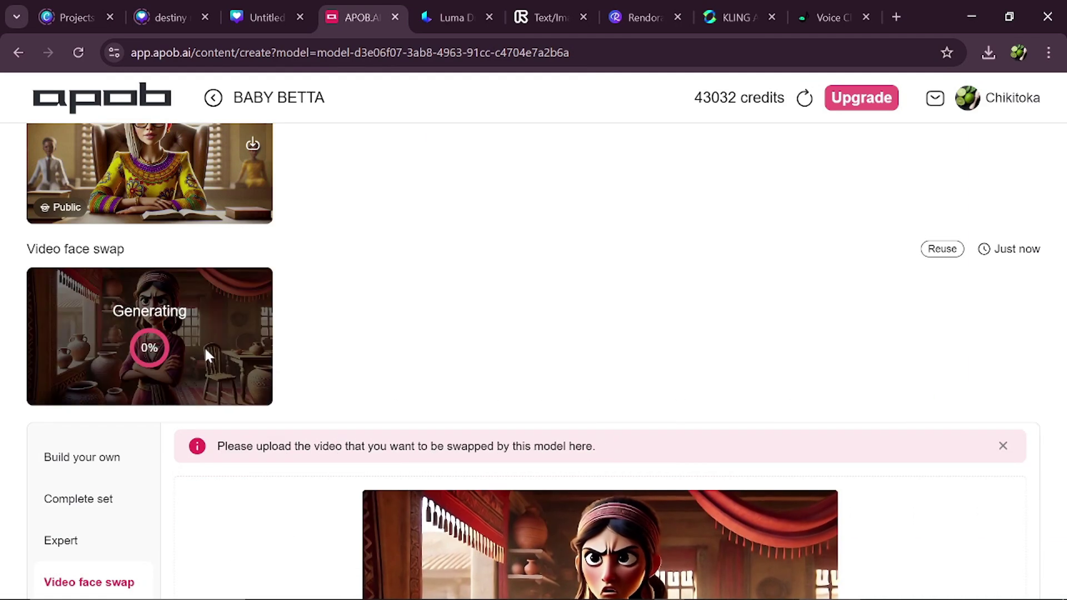
{"action": "left_click", "coordinate": [271, 362]}
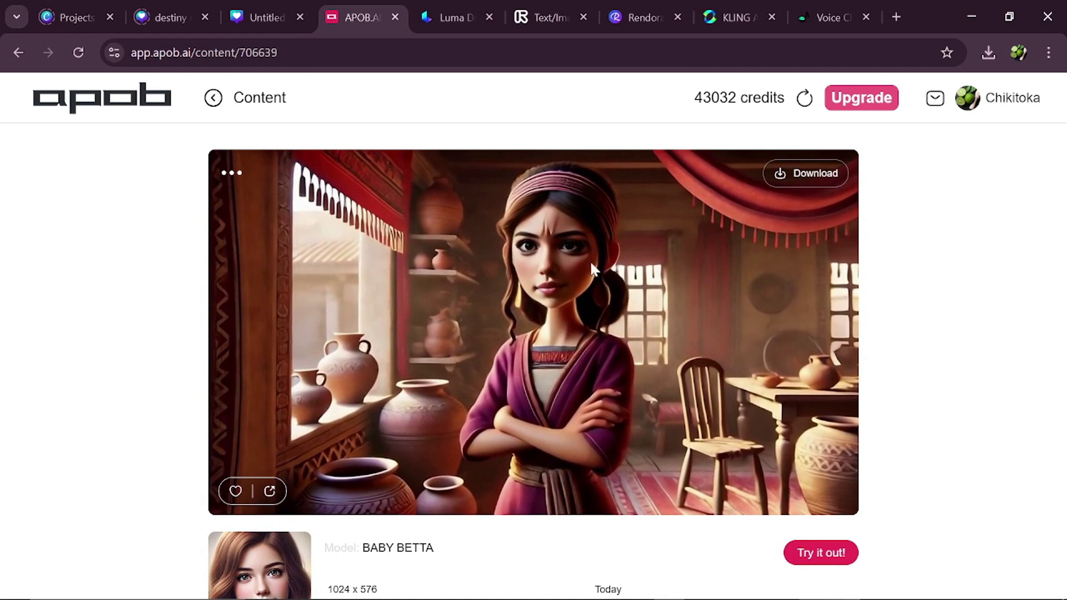
{"action": "scroll", "coordinate": [405, 492], "scroll_direction": "down", "scroll_amount": 2}
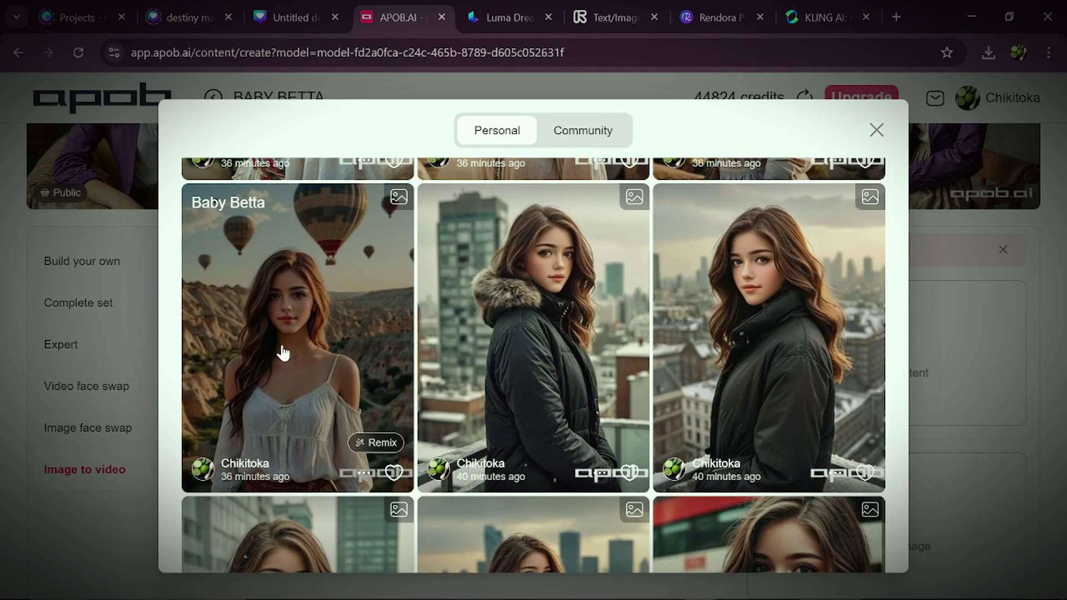
- Generate an image-to-video clip from Baby Betta's hot-air-balloon portrait
{"action": "left_click", "coordinate": [281, 352]}
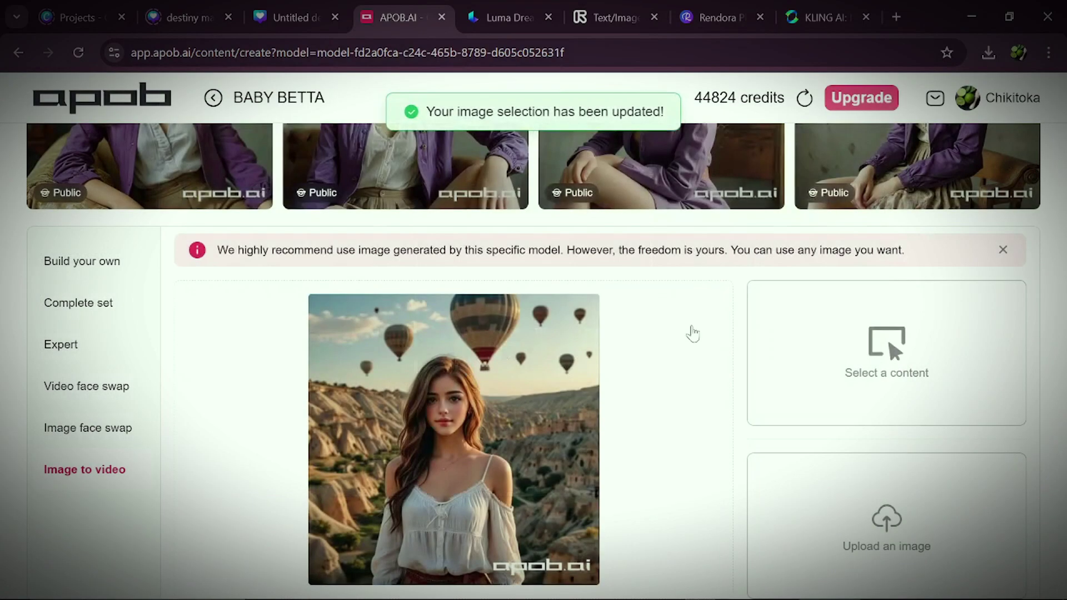
{"action": "scroll", "coordinate": [678, 333], "scroll_direction": "down", "scroll_amount": 3}
{"action": "left_click", "coordinate": [967, 471]}
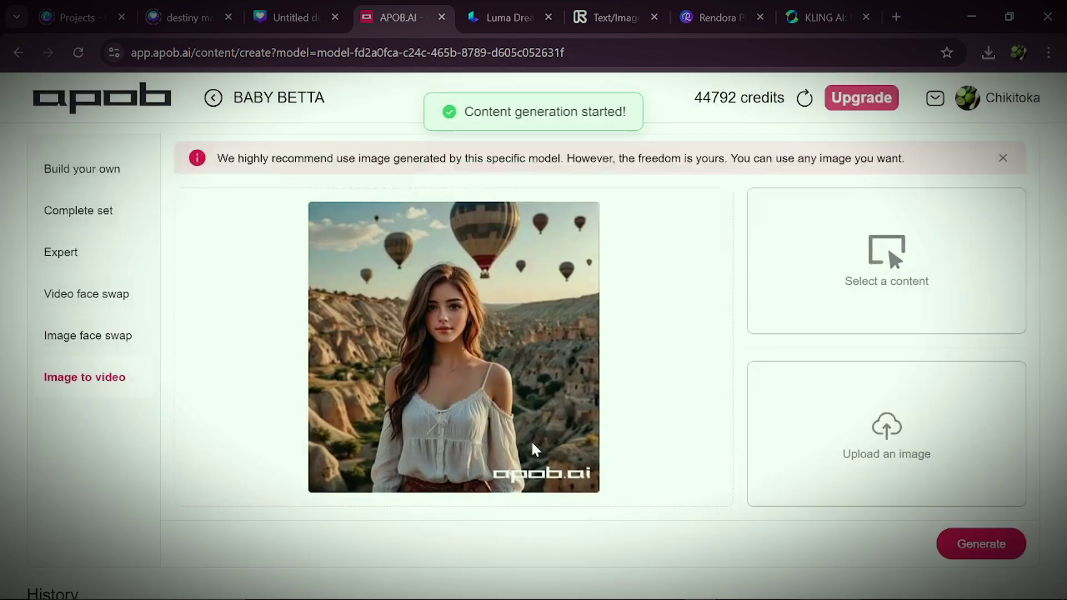
{"action": "scroll", "coordinate": [315, 409], "scroll_direction": "down", "scroll_amount": 6}
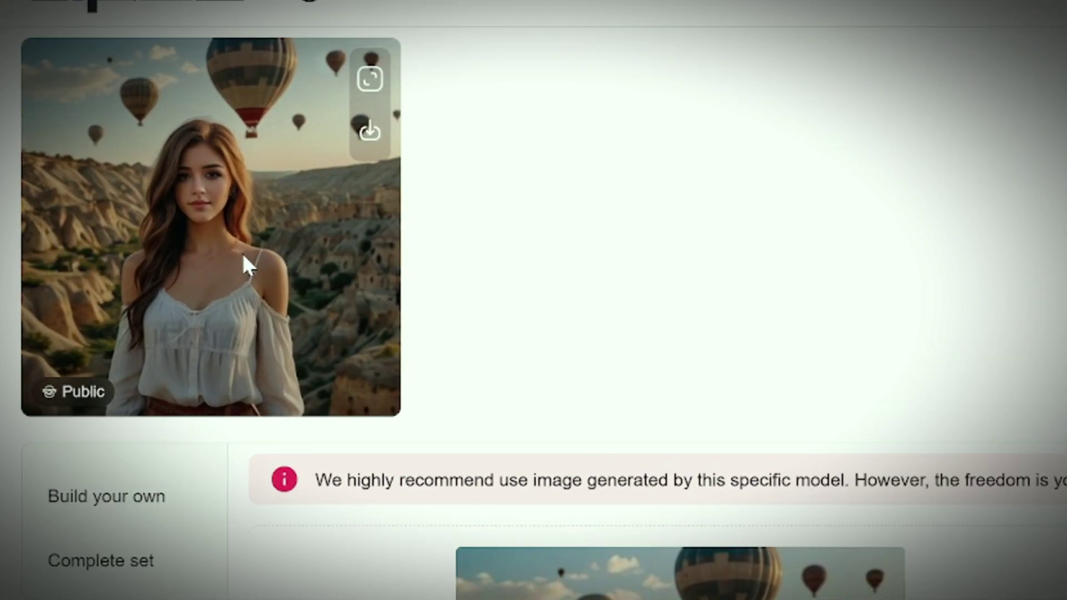
{"action": "scroll", "coordinate": [241, 253], "scroll_direction": "up", "scroll_amount": 3}
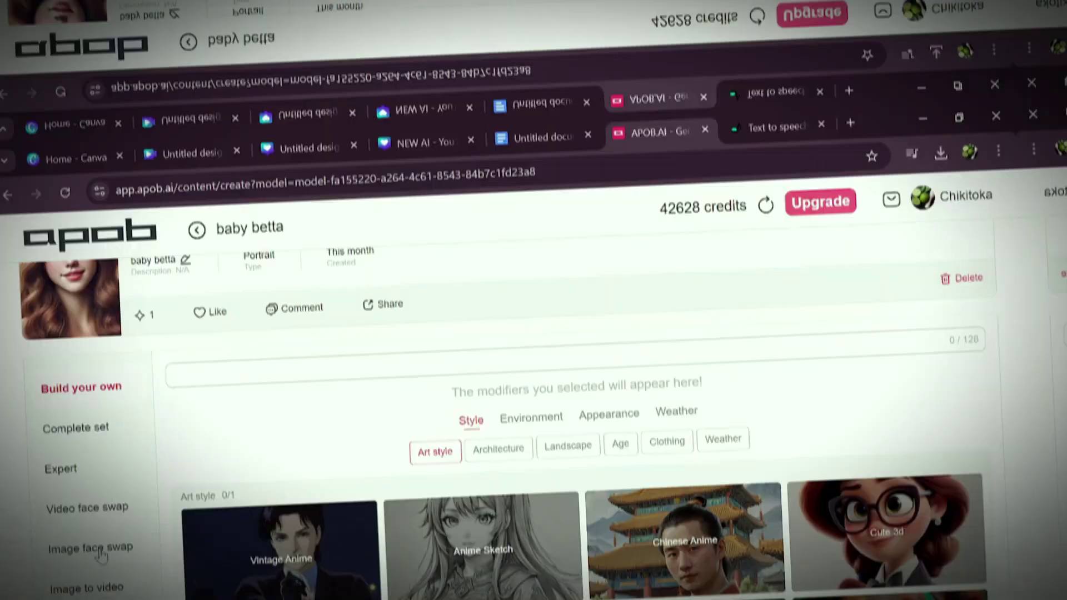
- Switch the Baby Betta model to Image face swap mode
{"action": "left_click", "coordinate": [94, 422]}
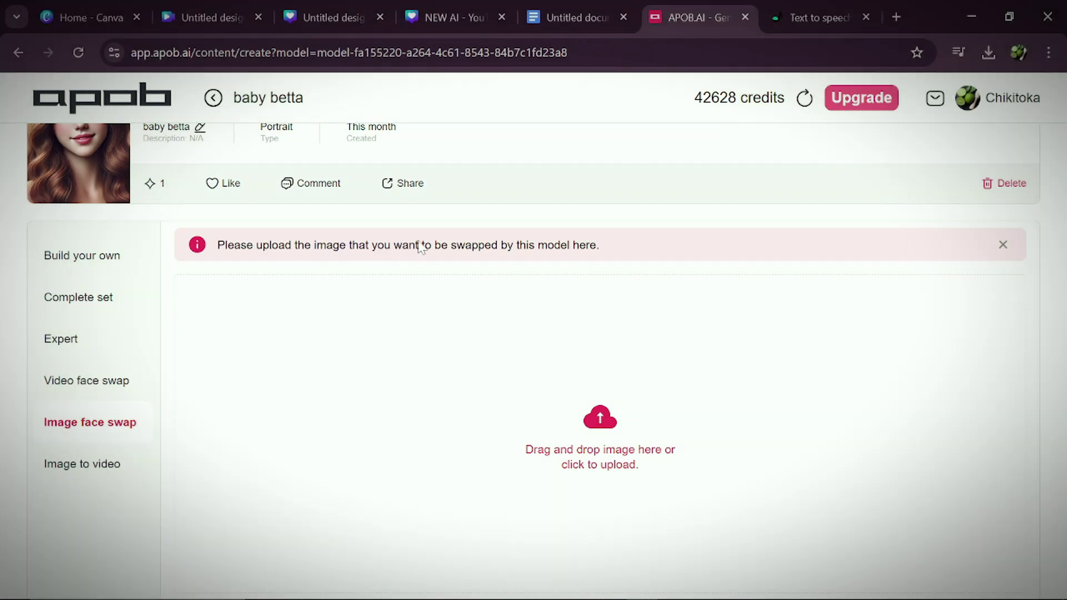
- Upload the DALL·E village-woman image and run the image face swap
{"action": "left_click", "coordinate": [534, 388]}
{"action": "scroll", "coordinate": [501, 269], "scroll_direction": "down", "scroll_amount": 10}
{"action": "double_click", "coordinate": [314, 320]}
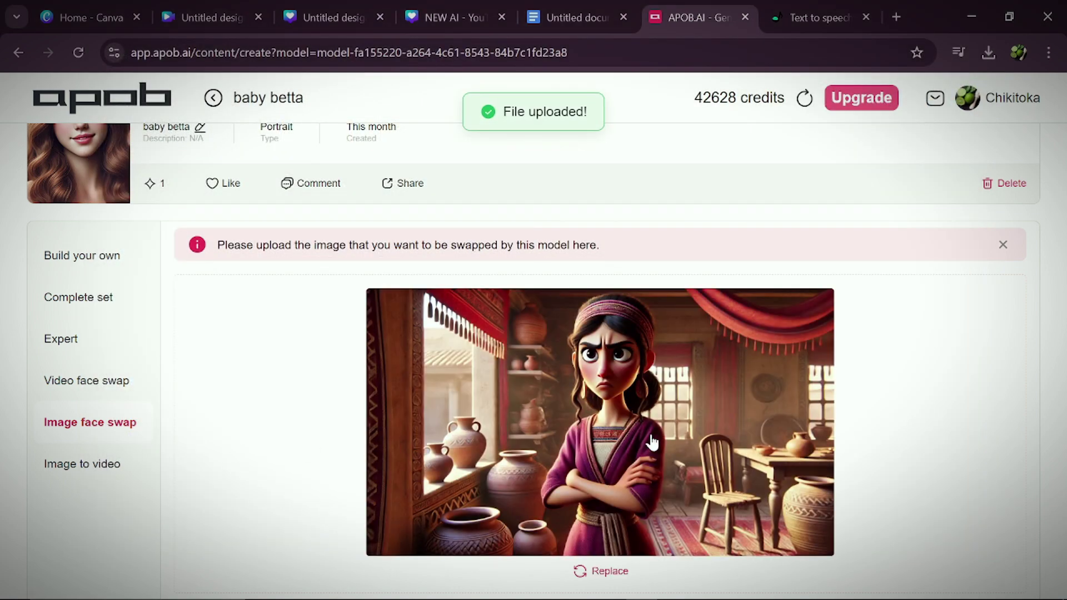
{"action": "scroll", "coordinate": [653, 450], "scroll_direction": "down", "scroll_amount": 5}
{"action": "left_click", "coordinate": [976, 374]}
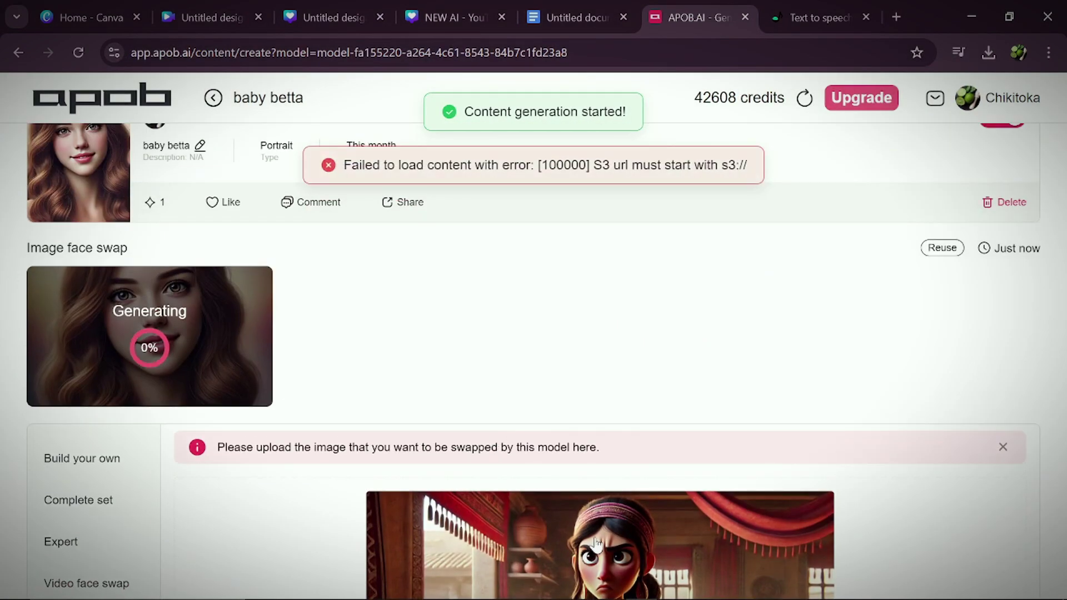
- Enlarge the face-swap result for review, then close the preview
{"action": "mouse_move", "coordinate": [233, 365]}
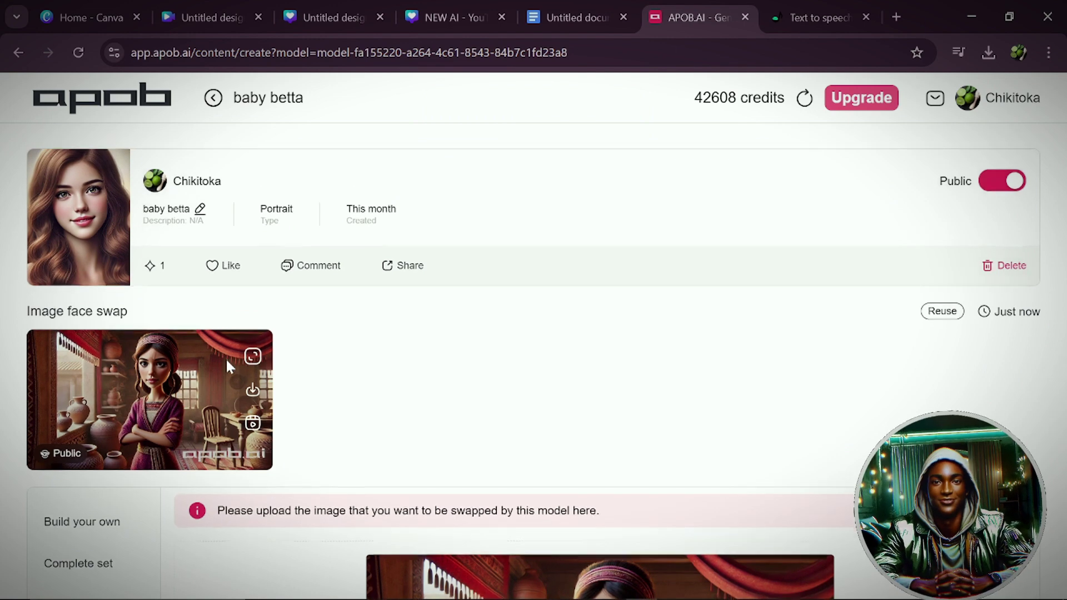
{"action": "scroll", "coordinate": [248, 338], "scroll_direction": "down", "scroll_amount": 2}
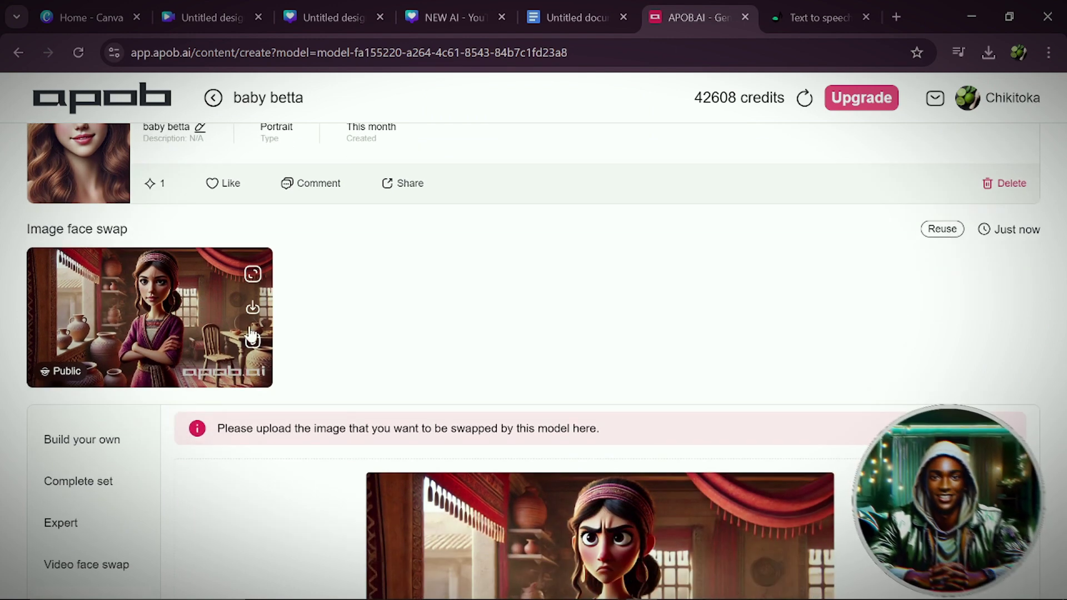
{"action": "left_click", "coordinate": [253, 274]}
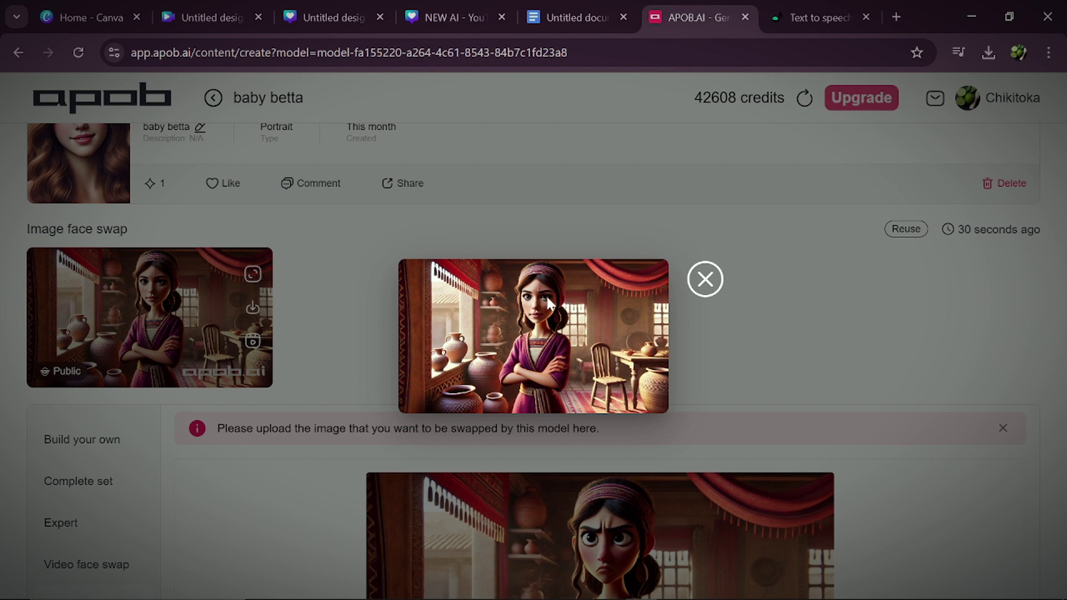
{"action": "left_click", "coordinate": [704, 281]}
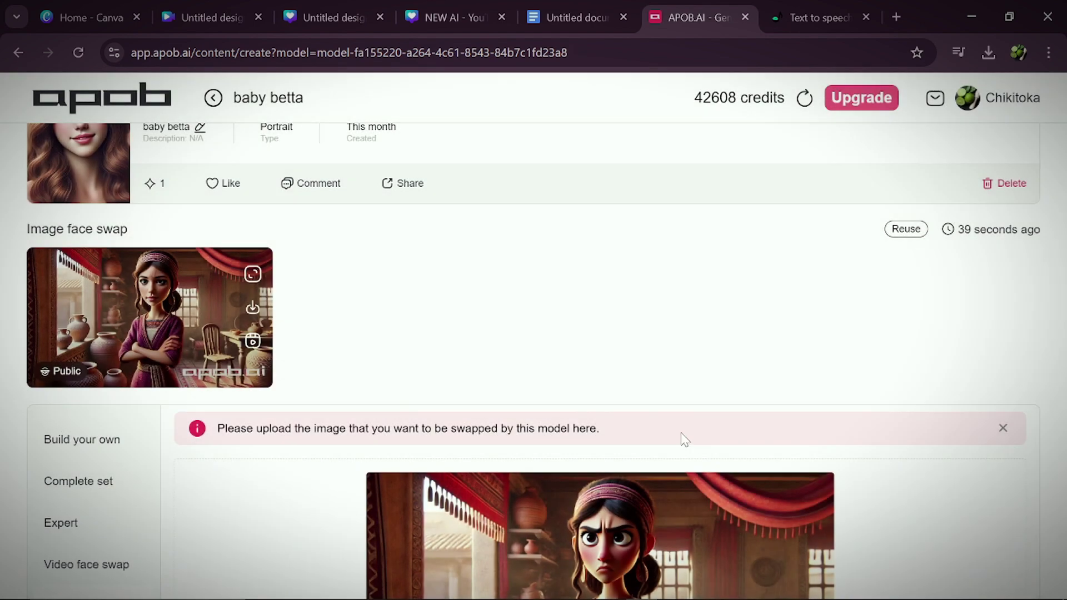